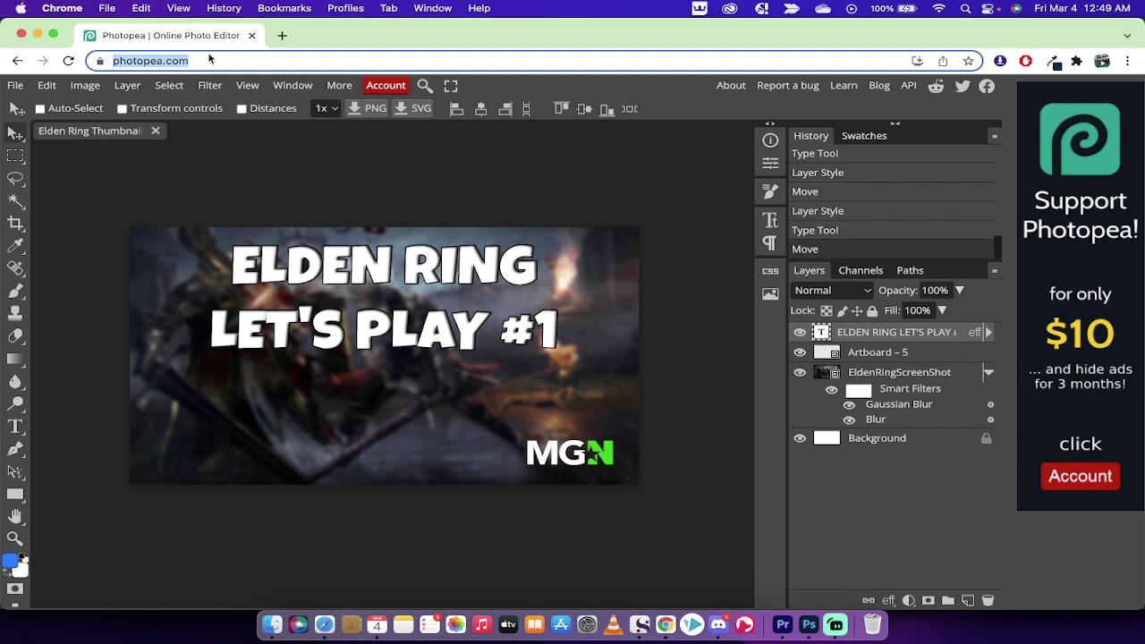
Open a new Chrome tab and go to photopea.com
{"action": "left_click", "coordinate": [282, 36]}
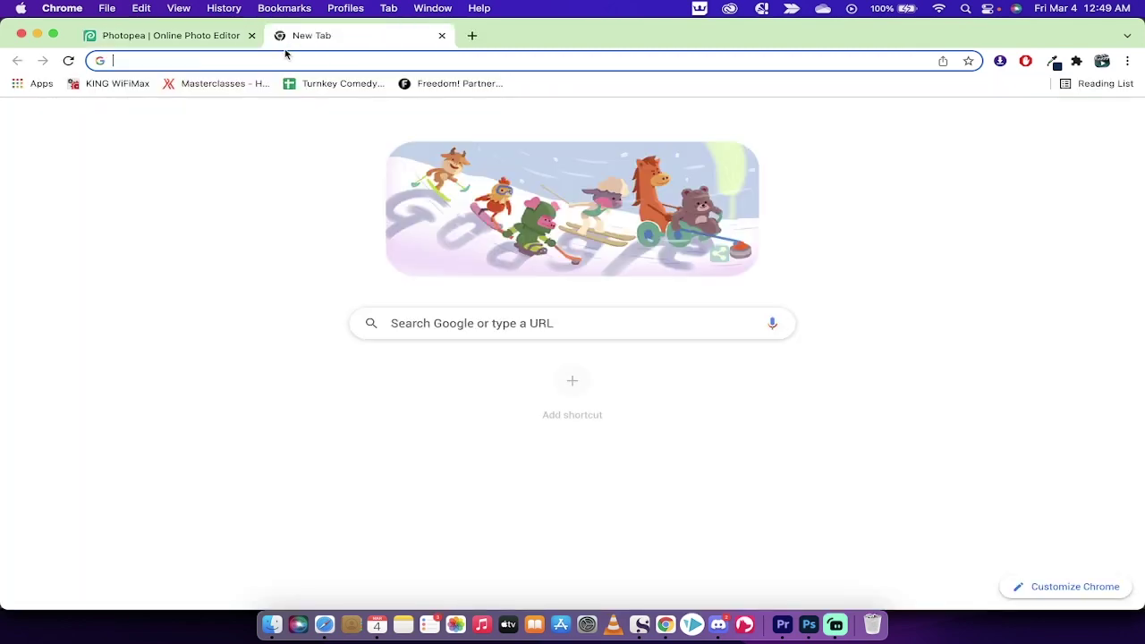
{"action": "left_click", "coordinate": [287, 61]}
{"action": "type", "text": "photp"}
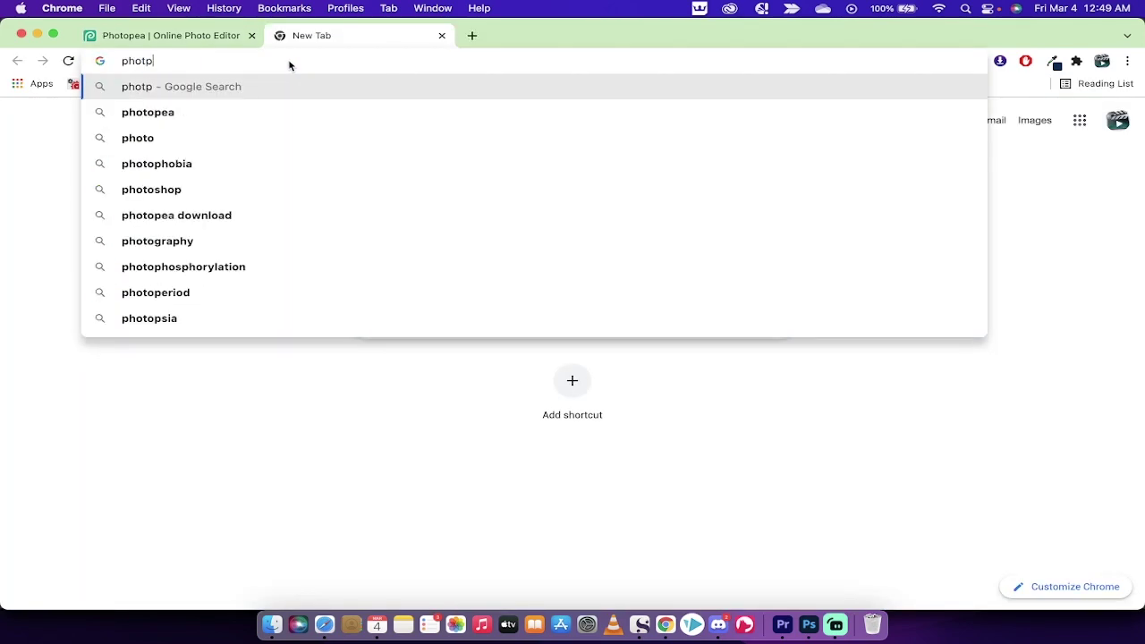
{"action": "key", "text": "BackSpace"}
{"action": "type", "text": "opea."}
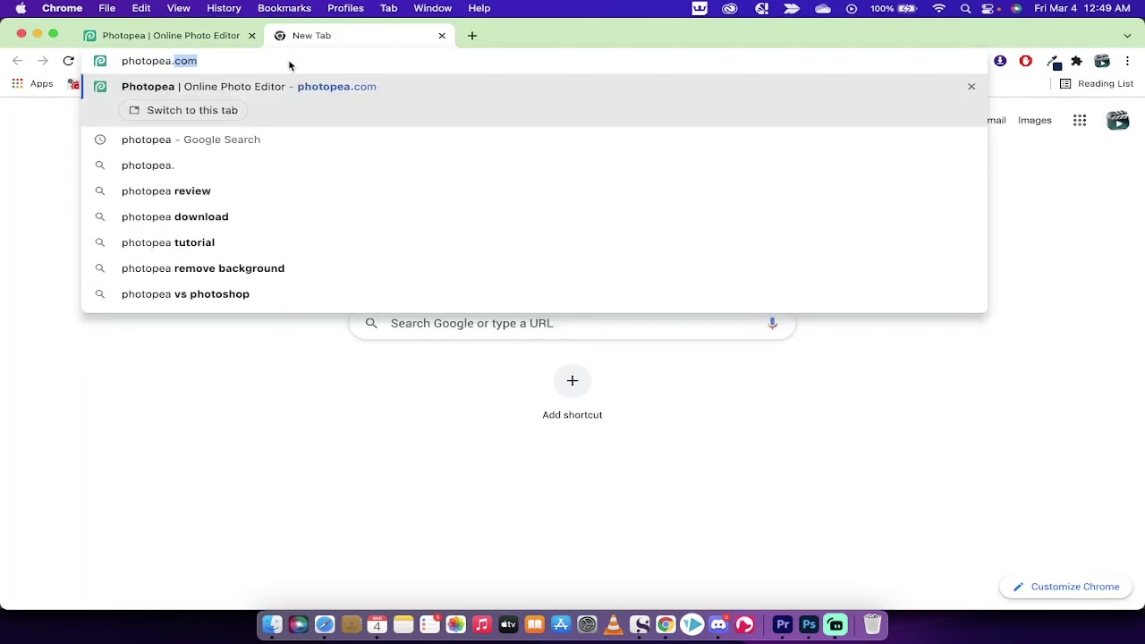
{"action": "key", "text": "Return"}
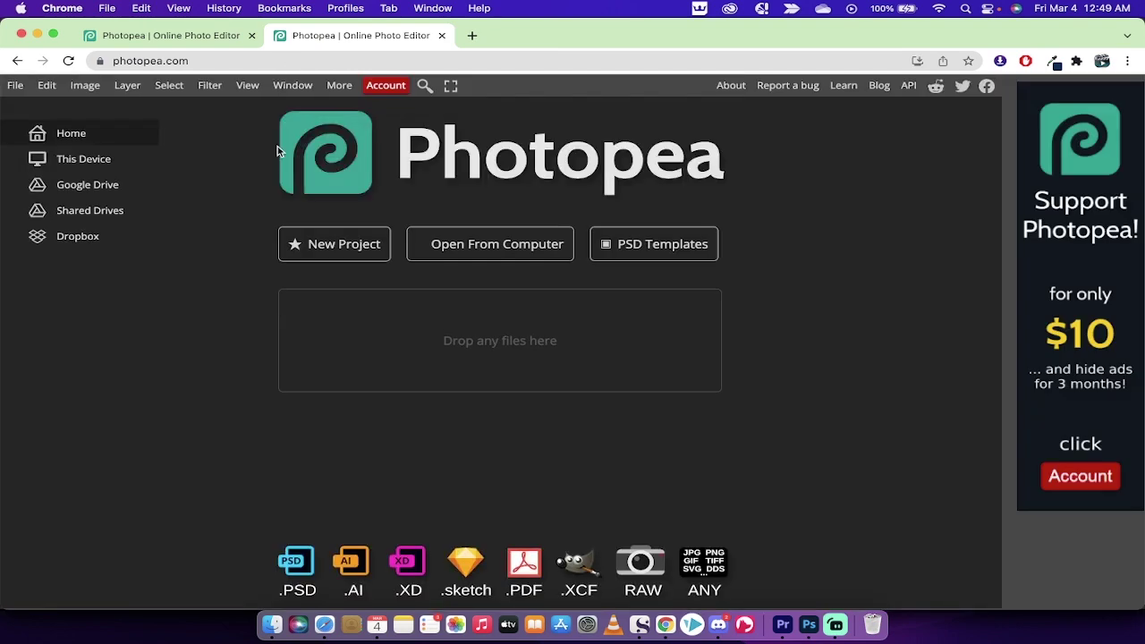
Start a new Photopea project and browse the list of size presets
{"action": "left_click", "coordinate": [323, 255]}
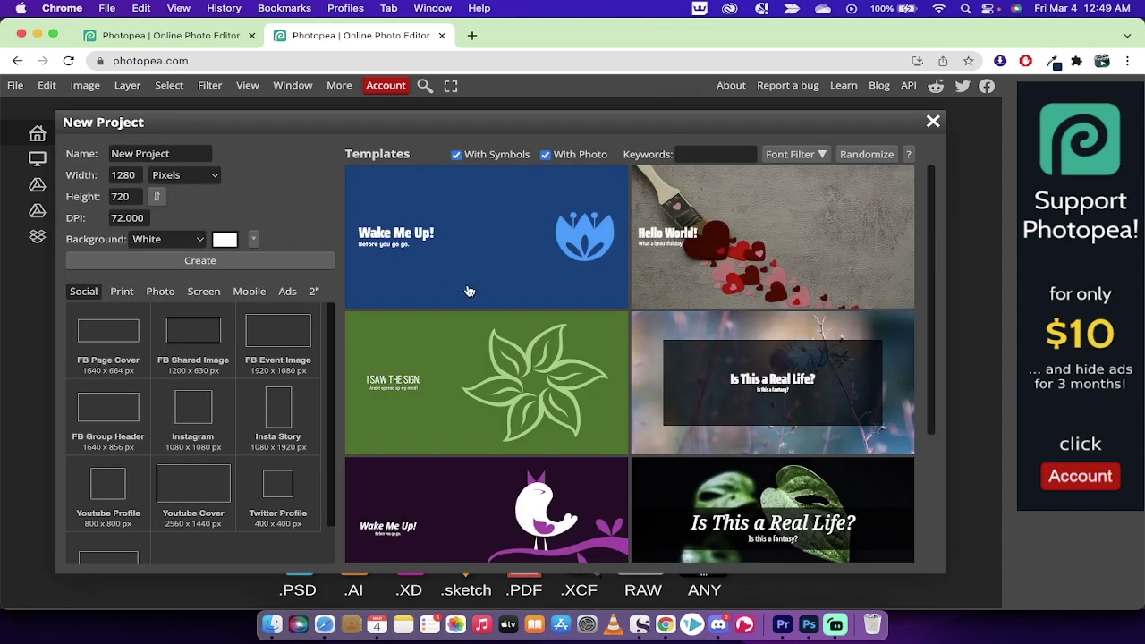
{"action": "scroll", "coordinate": [705, 383], "scroll_direction": "down", "scroll_amount": 5}
{"action": "scroll", "coordinate": [704, 383], "scroll_direction": "up", "scroll_amount": 3}
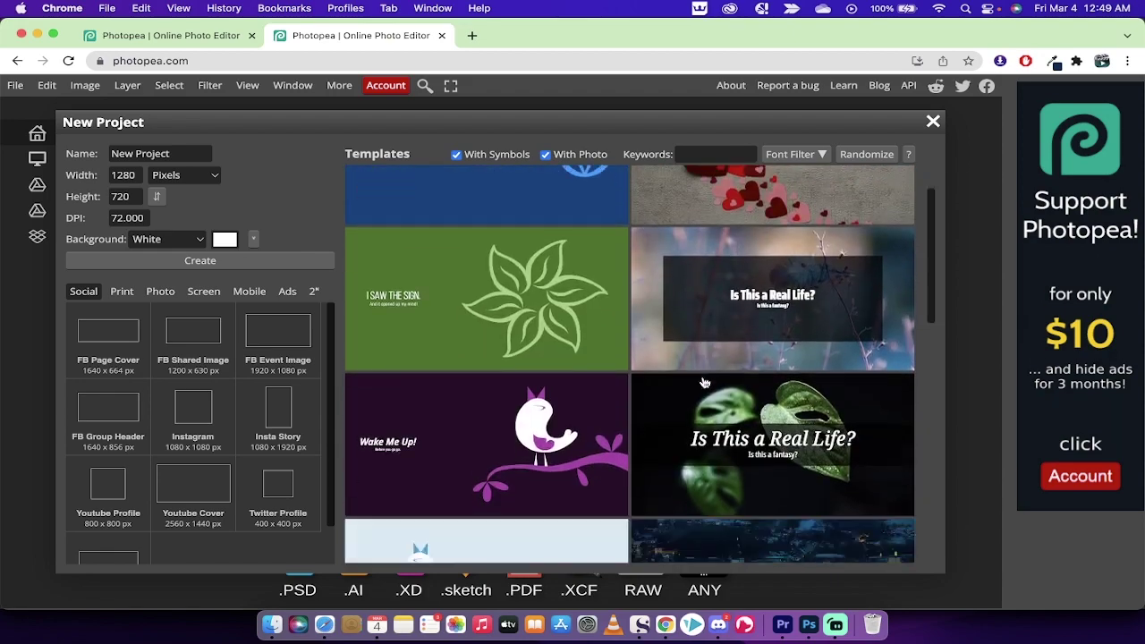
{"action": "scroll", "coordinate": [705, 383], "scroll_direction": "down", "scroll_amount": 12}
{"action": "scroll", "coordinate": [705, 383], "scroll_direction": "up", "scroll_amount": 12}
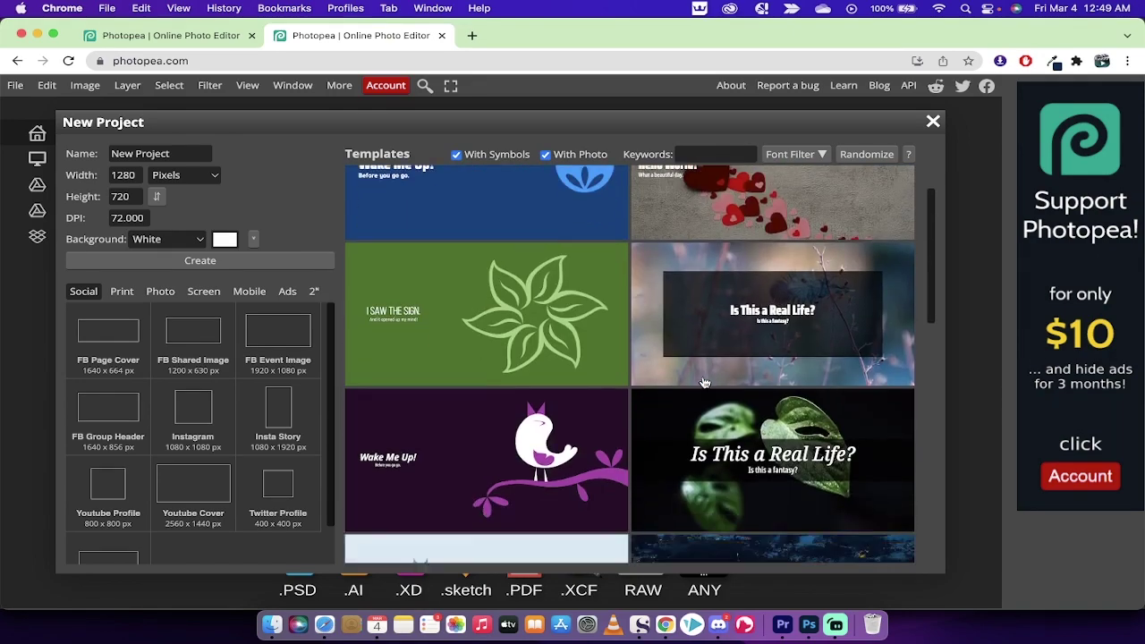
{"action": "scroll", "coordinate": [704, 381], "scroll_direction": "down", "scroll_amount": 15}
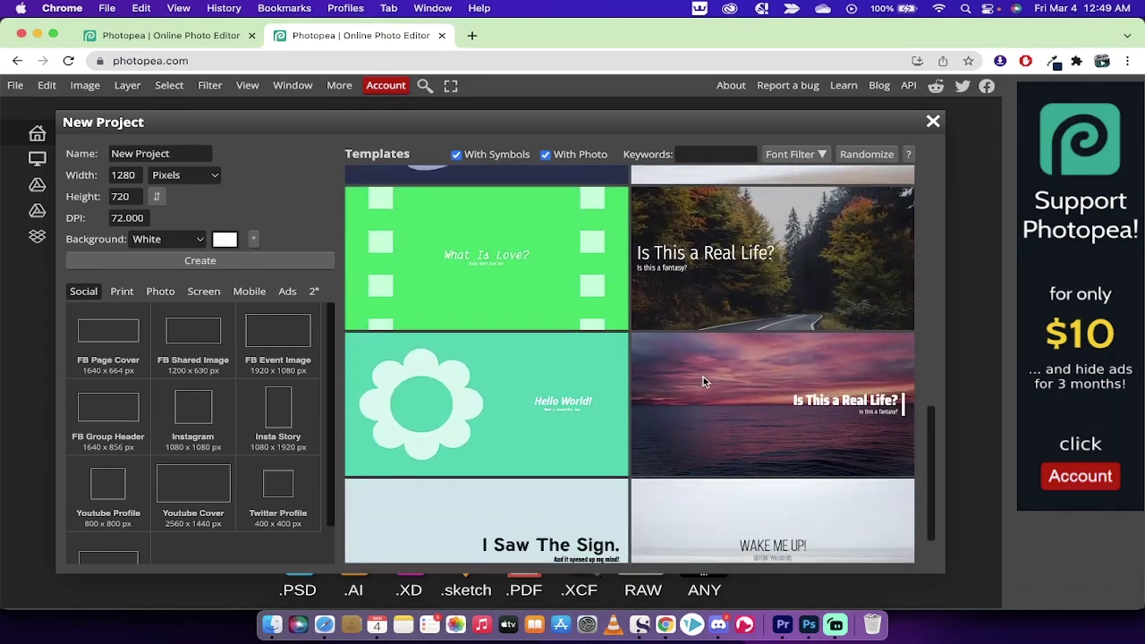
{"action": "scroll", "coordinate": [703, 381], "scroll_direction": "up", "scroll_amount": 15}
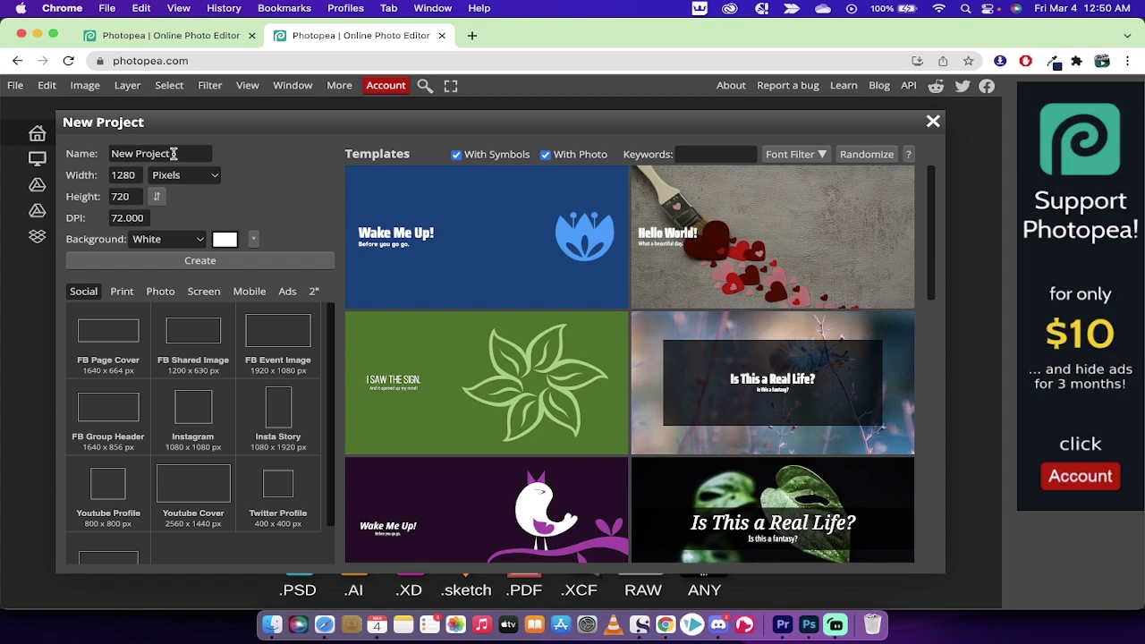
Name the project 'Elden Ring Lets Play - 2' and choose the 1920×1080 FB Event Image preset
{"action": "left_click", "coordinate": [175, 156]}
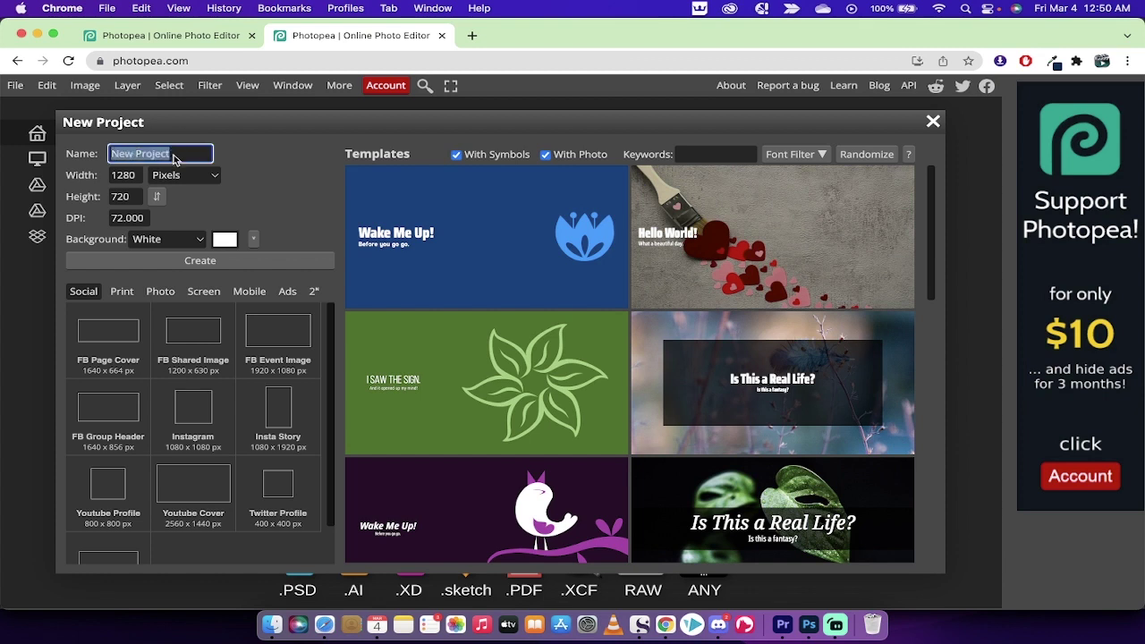
{"action": "type", "text": "Elden R"}
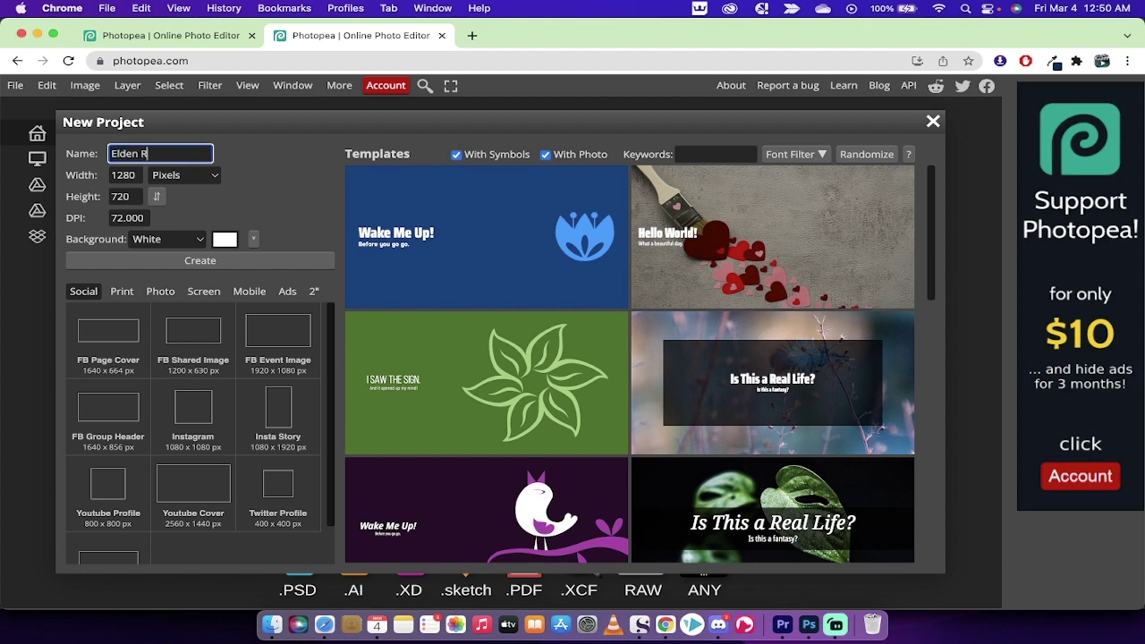
{"action": "type", "text": "ing Lets Play - 2"}
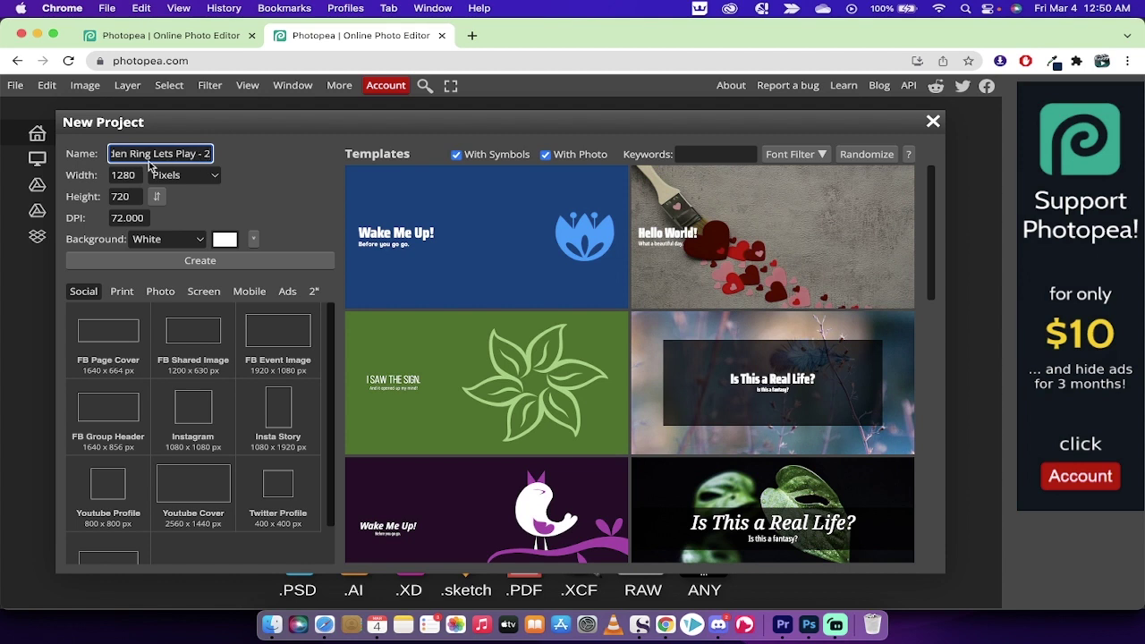
{"action": "left_click", "coordinate": [133, 183]}
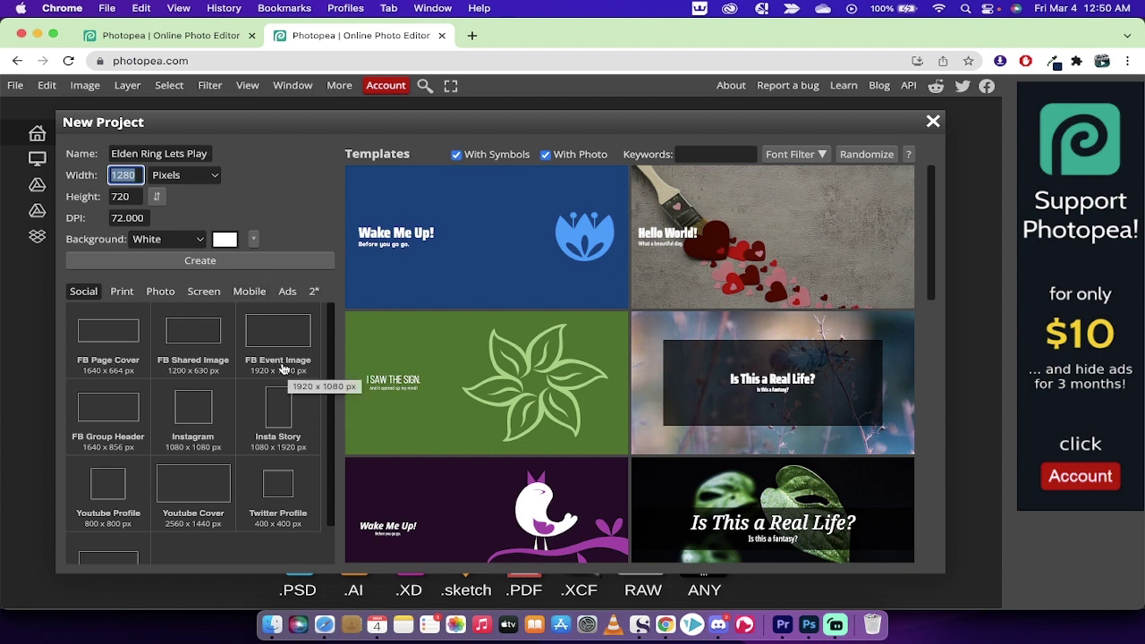
{"action": "left_click", "coordinate": [280, 367]}
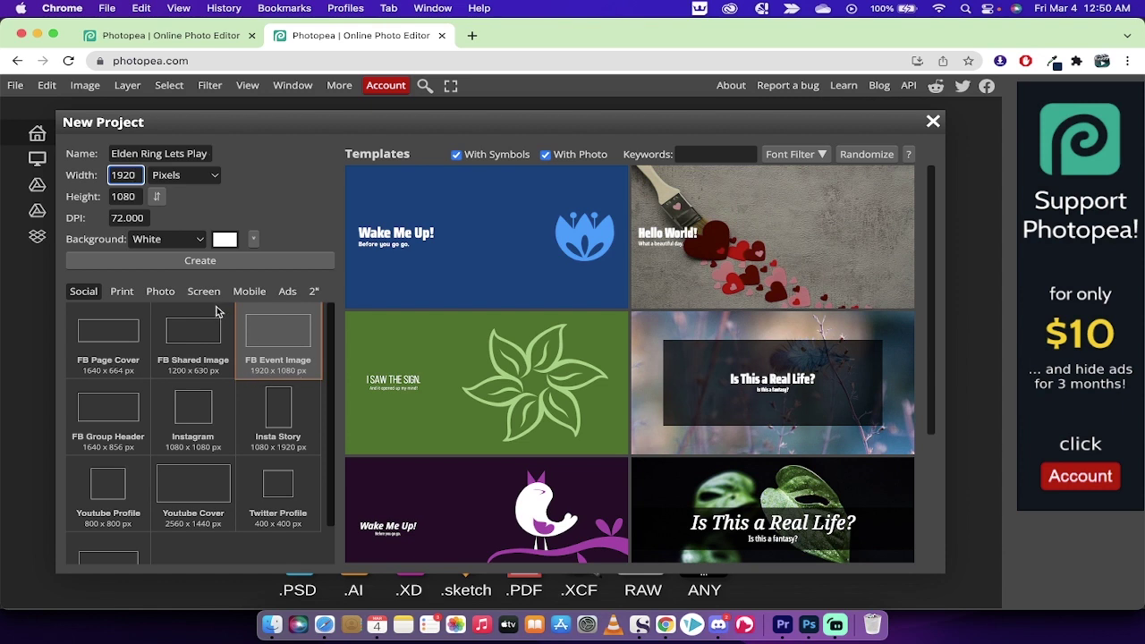
{"action": "left_click", "coordinate": [274, 263]}
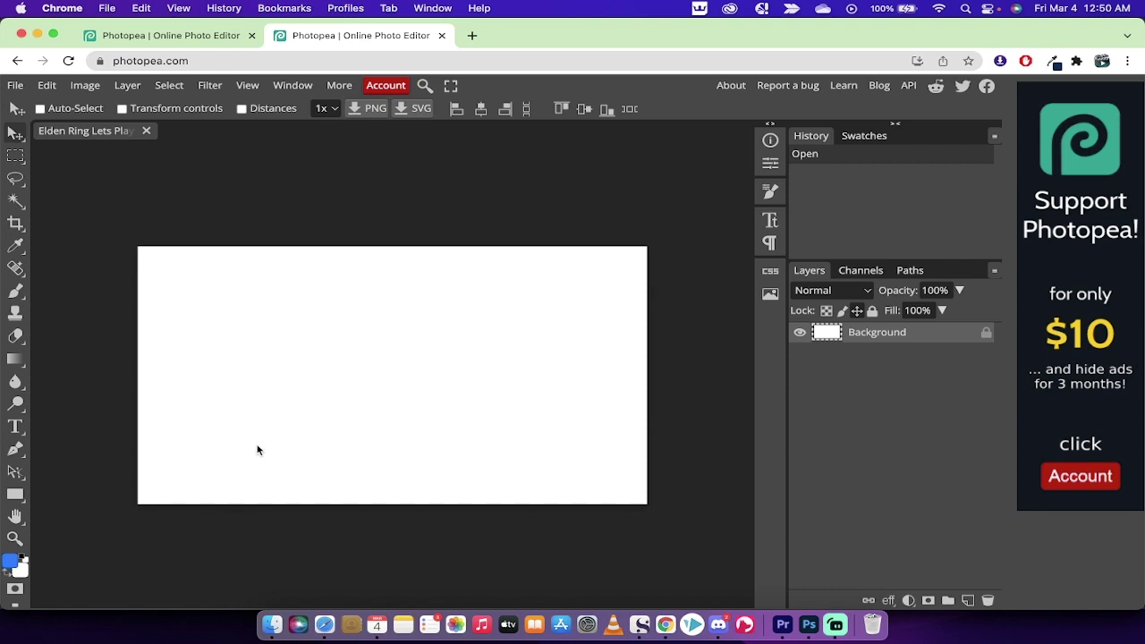
Open Finder to show the Teaching folder containing EldenRingScreenShot.jpeg
{"action": "left_click", "coordinate": [272, 625]}
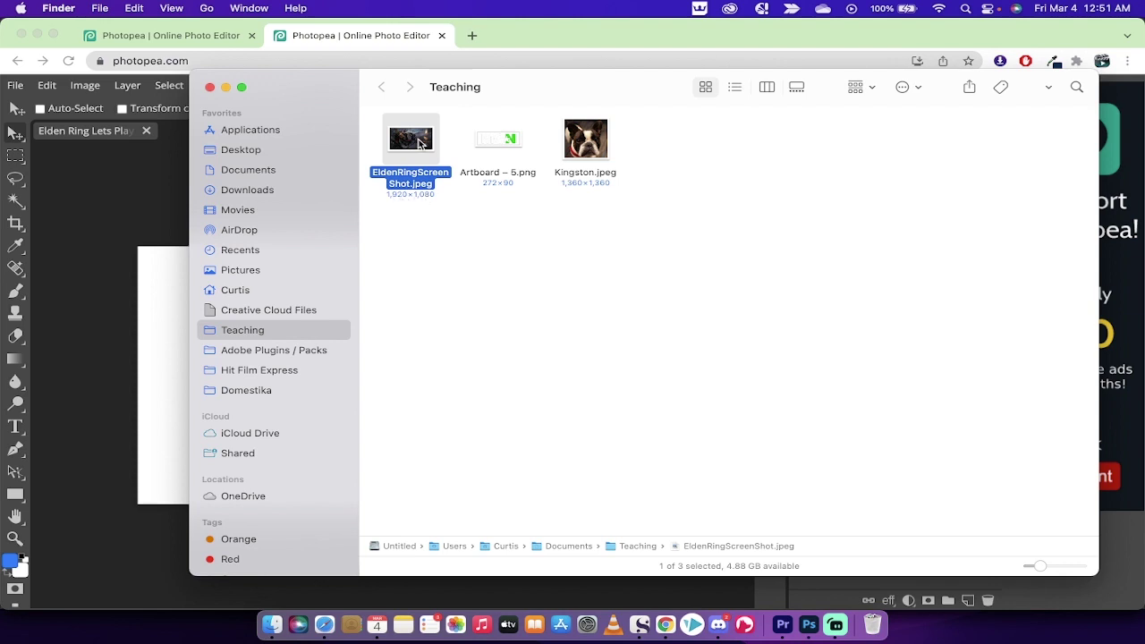
Drag EldenRingScreenShot.jpeg from Finder onto the Photopea canvas
{"action": "left_click_drag", "start_coordinate": [419, 143], "coordinate": [338, 334]}
{"action": "key", "text": "super+Tab"}
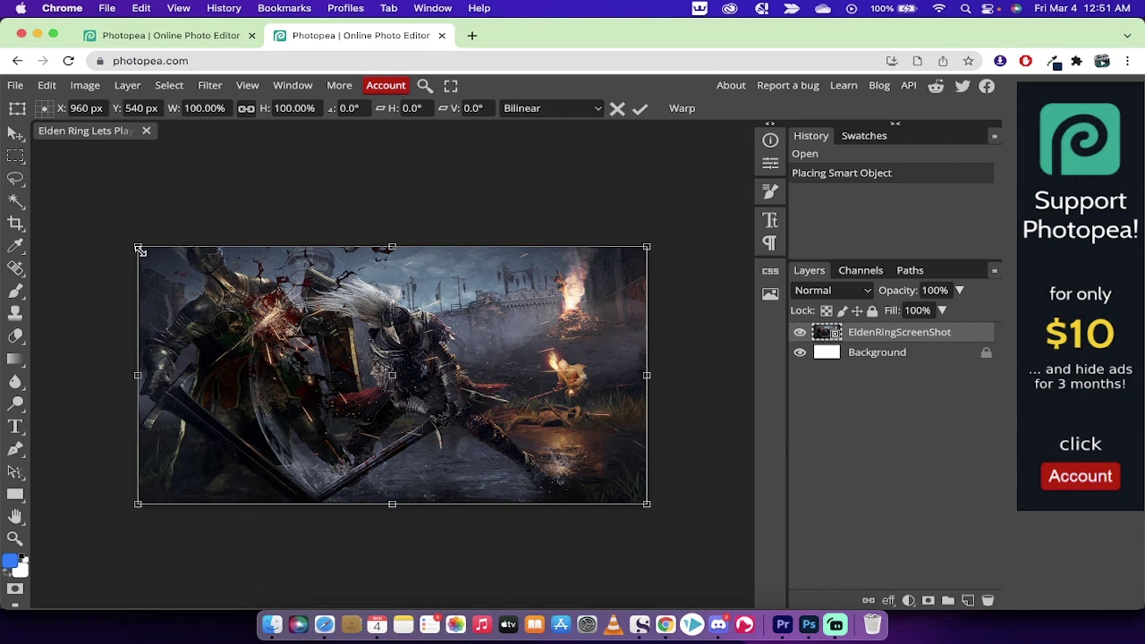
Fit the screenshot to the canvas corners, commit the placement, and close the Finder window
{"action": "mouse_move", "coordinate": [139, 251]}
{"action": "left_mouse_down"}
{"action": "mouse_move", "coordinate": [51, 168]}
{"action": "mouse_move", "coordinate": [53, 190]}
{"action": "mouse_move", "coordinate": [29, 167]}
{"action": "mouse_move", "coordinate": [131, 215]}
{"action": "mouse_move", "coordinate": [138, 246]}
{"action": "left_mouse_up"}
{"action": "key", "text": "Return"}
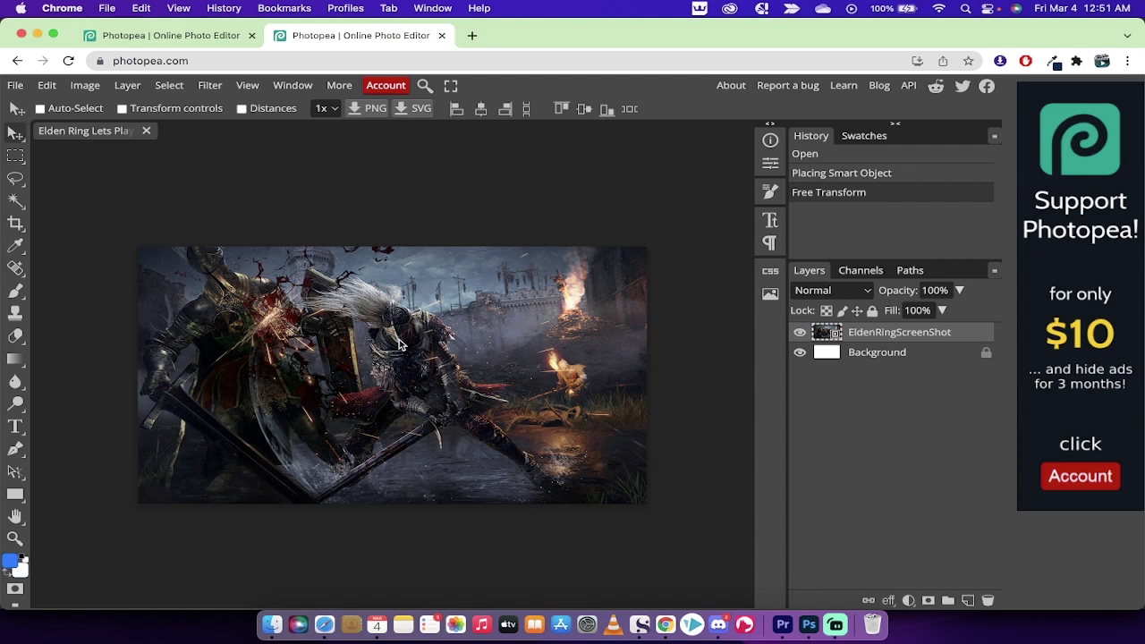
{"action": "left_click", "coordinate": [272, 625]}
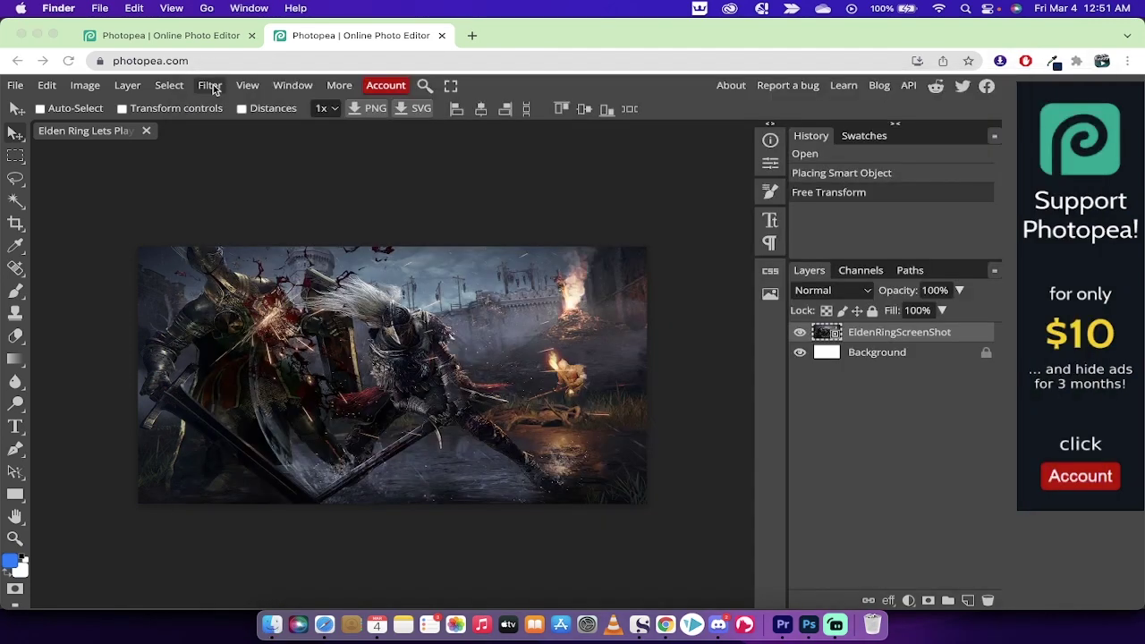
{"action": "left_click", "coordinate": [210, 87]}
Add a horizontal text layer with the ELDEN RING LET'S PLAY title near the screenshot's centre
{"action": "left_click", "coordinate": [17, 430]}
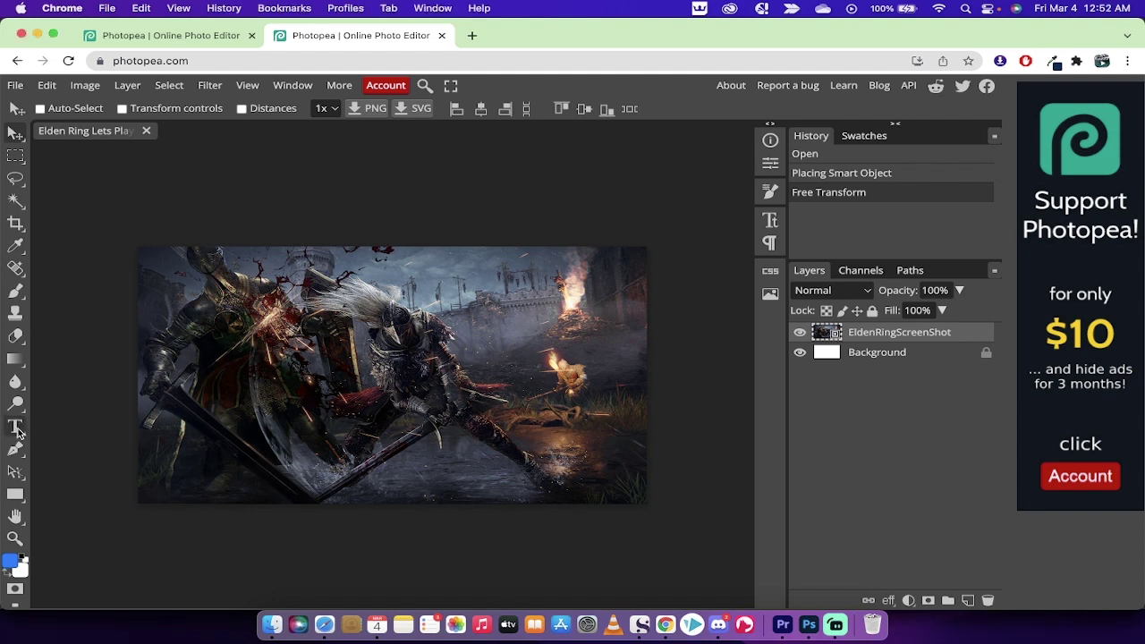
{"action": "right_click", "coordinate": [17, 431]}
{"action": "left_click", "coordinate": [65, 434]}
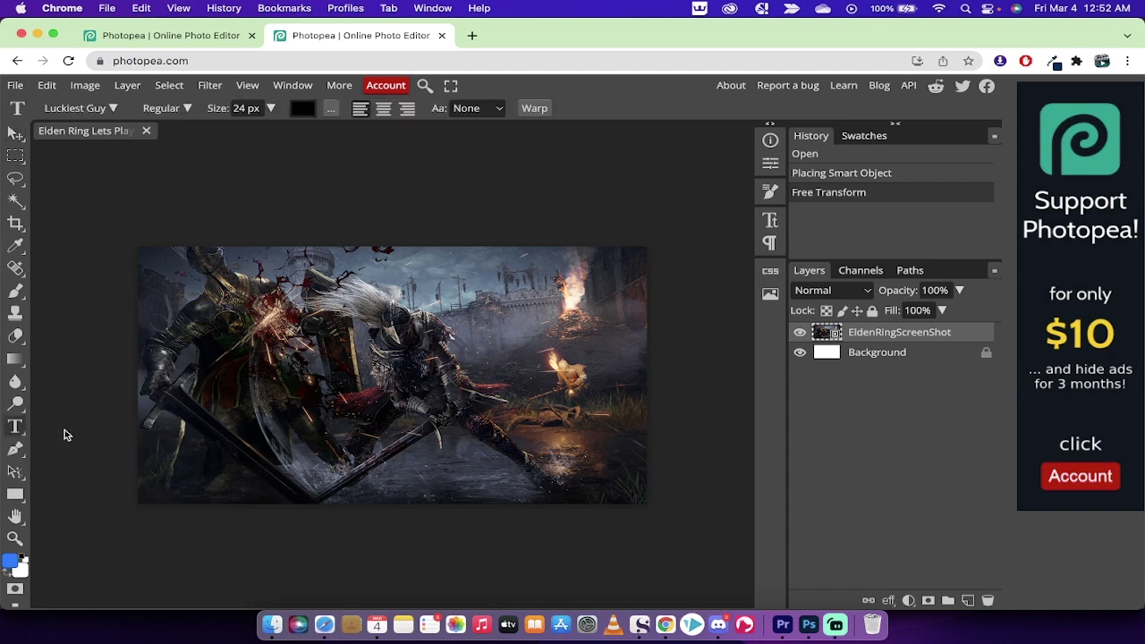
{"action": "left_click", "coordinate": [325, 341]}
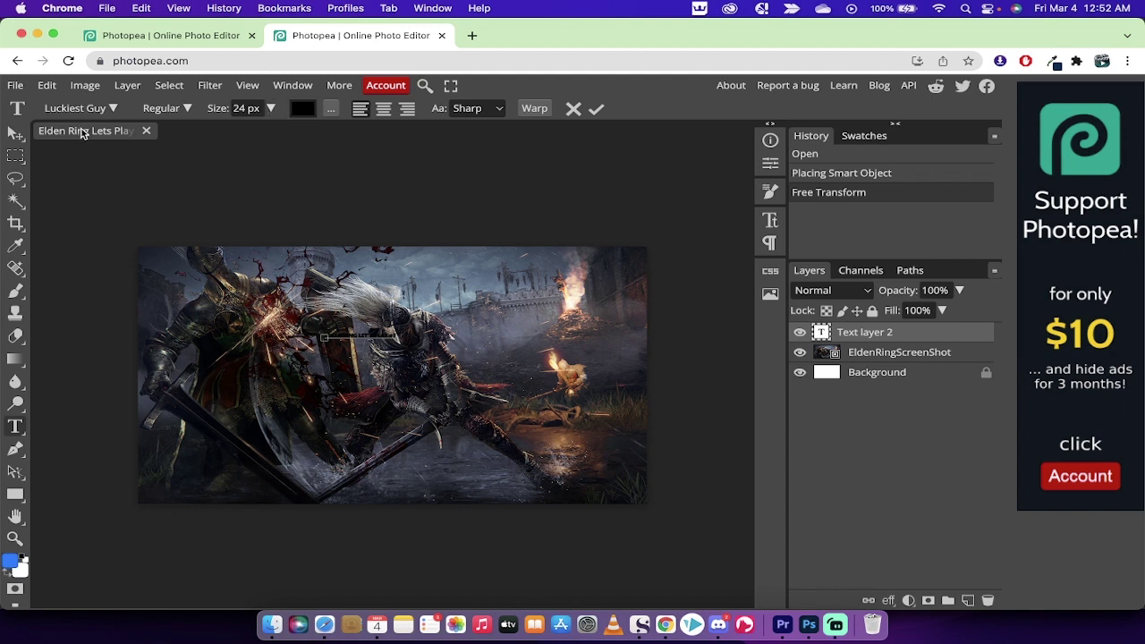
{"action": "left_click", "coordinate": [16, 134]}
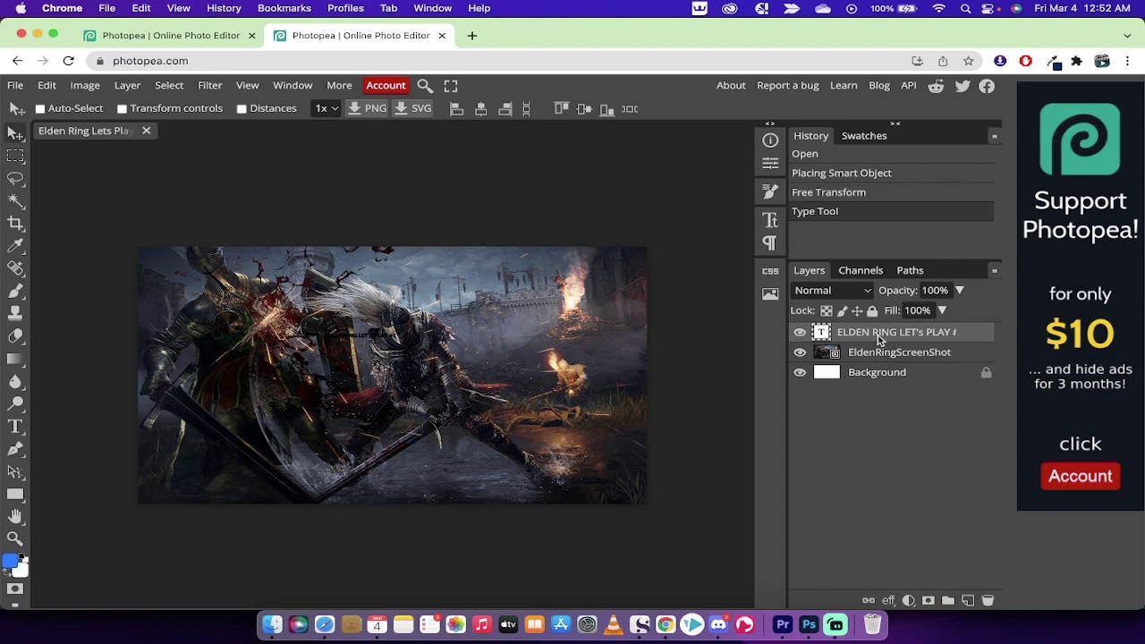
Set the title text colour to white (ffffff)
{"action": "double_click", "coordinate": [822, 334]}
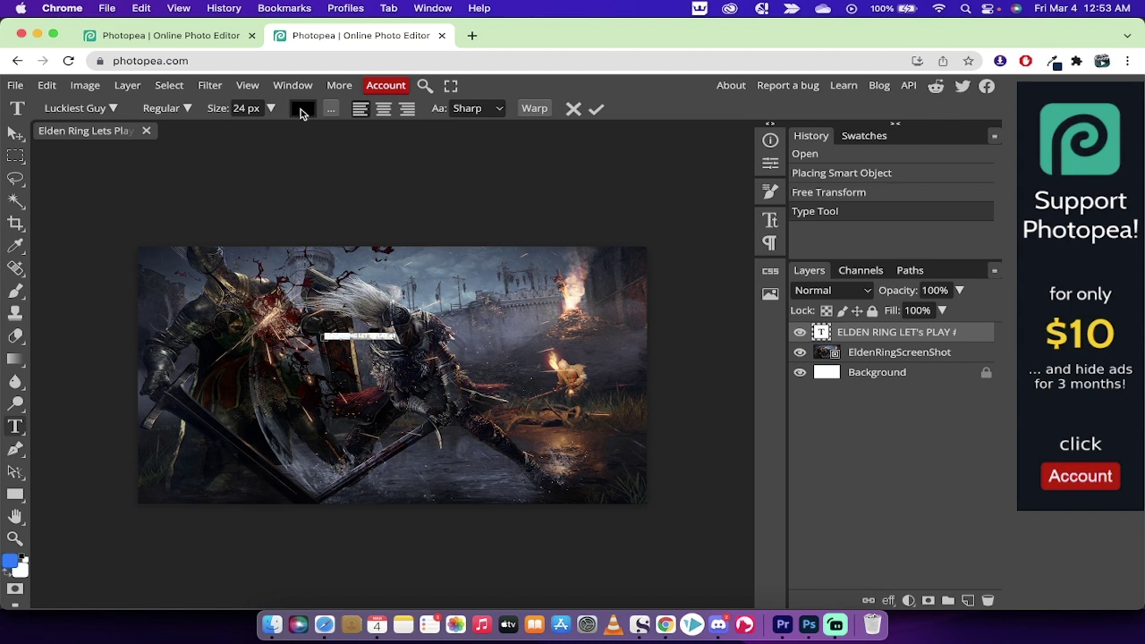
{"action": "left_click", "coordinate": [302, 108]}
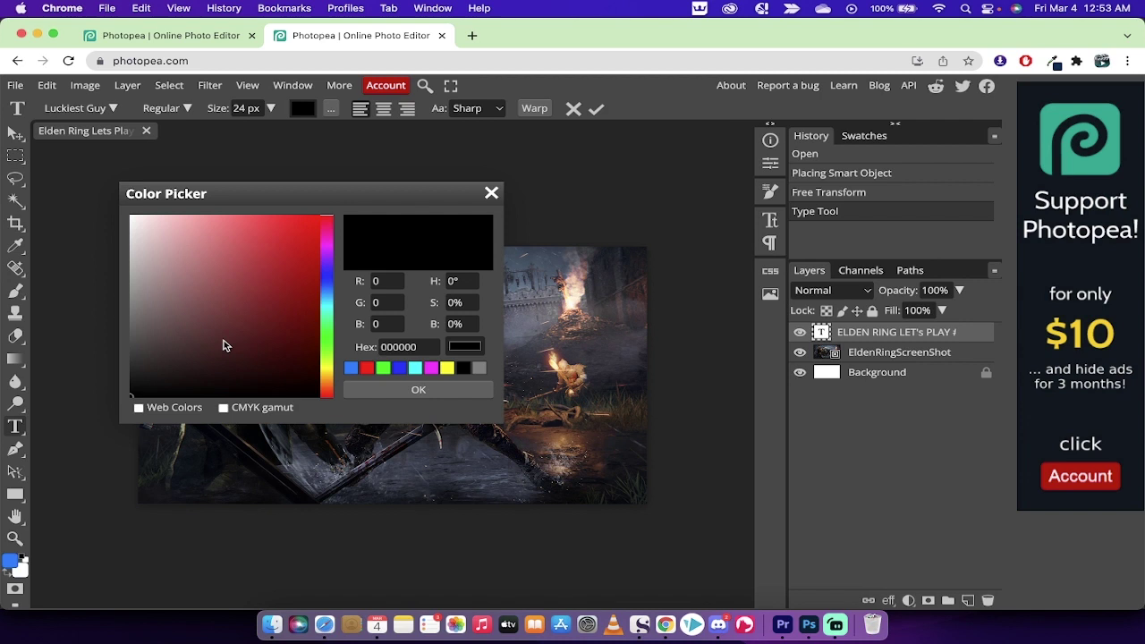
{"action": "left_click_drag", "start_coordinate": [223, 340], "coordinate": [123, 214]}
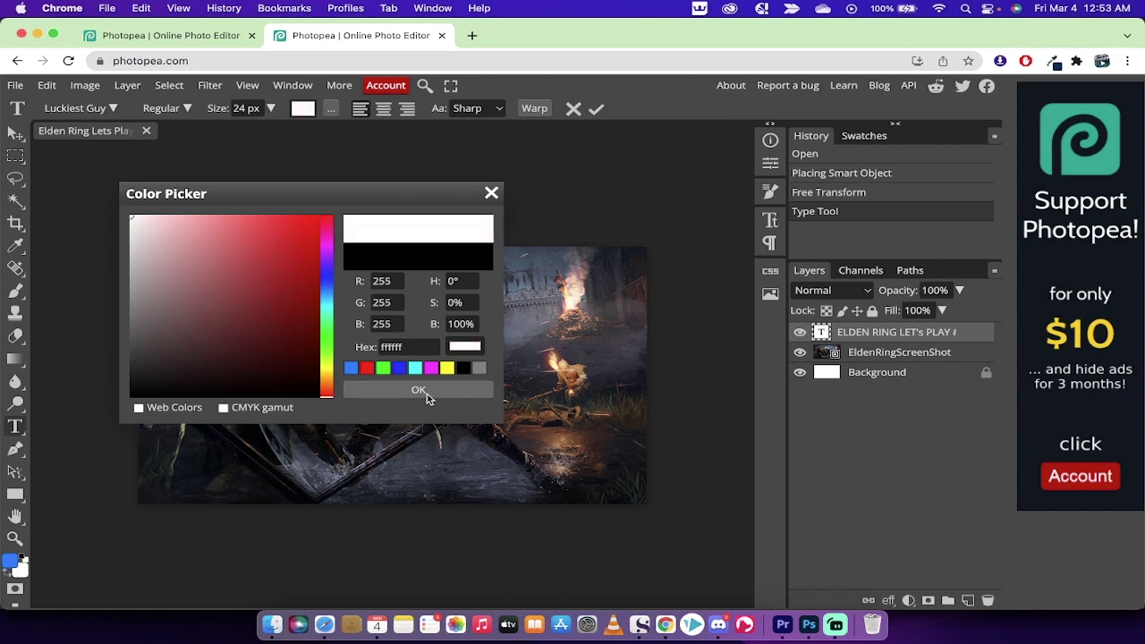
{"action": "left_click_drag", "start_coordinate": [146, 253], "coordinate": [110, 205]}
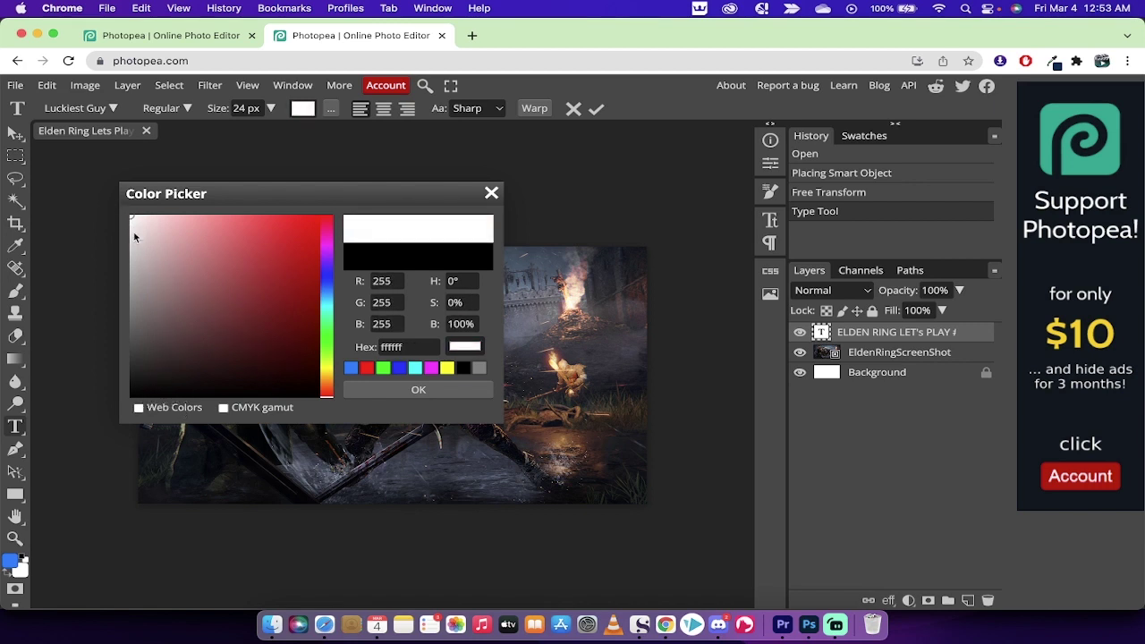
{"action": "left_click", "coordinate": [395, 390]}
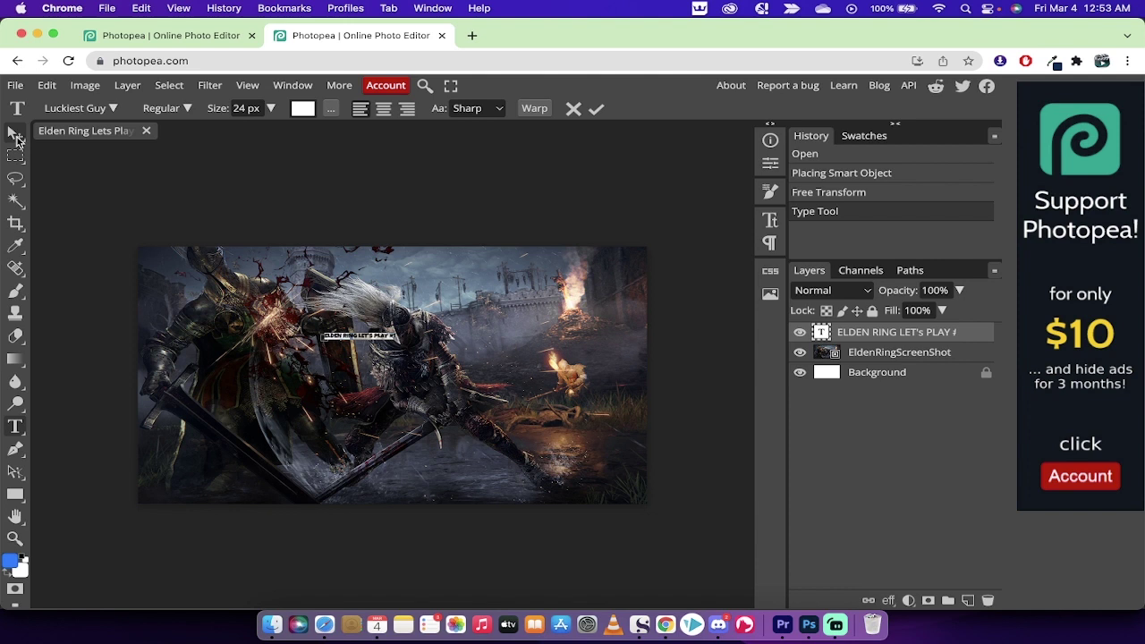
Enlarge the ELDEN RING LET'S PLAY #1 title text to 150 px
{"action": "left_click", "coordinate": [16, 134]}
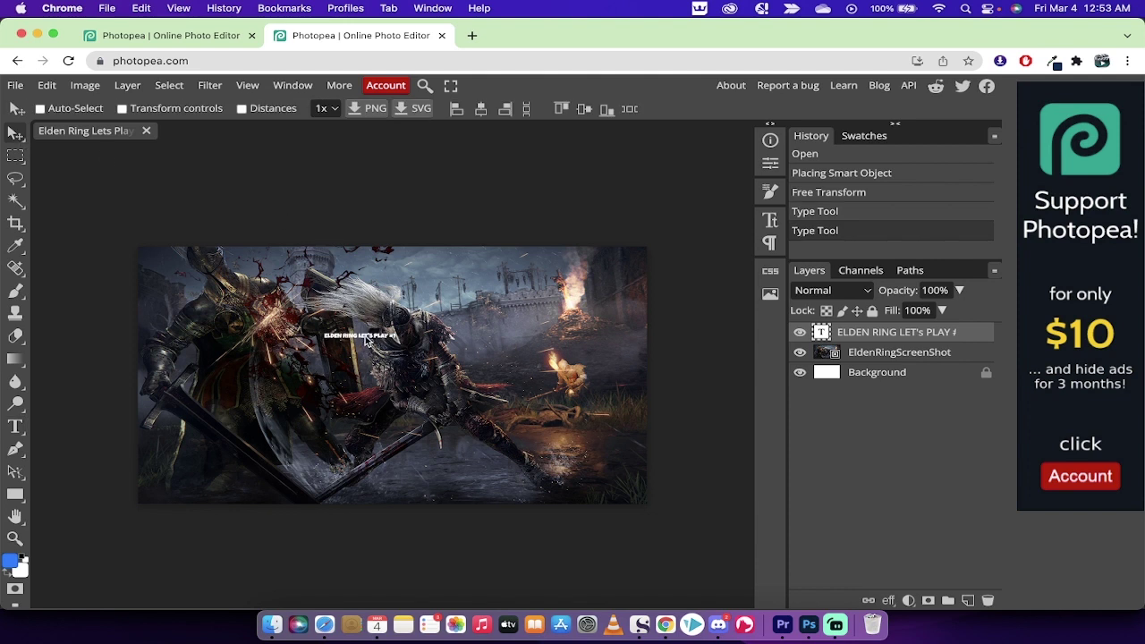
{"action": "double_click", "coordinate": [823, 336]}
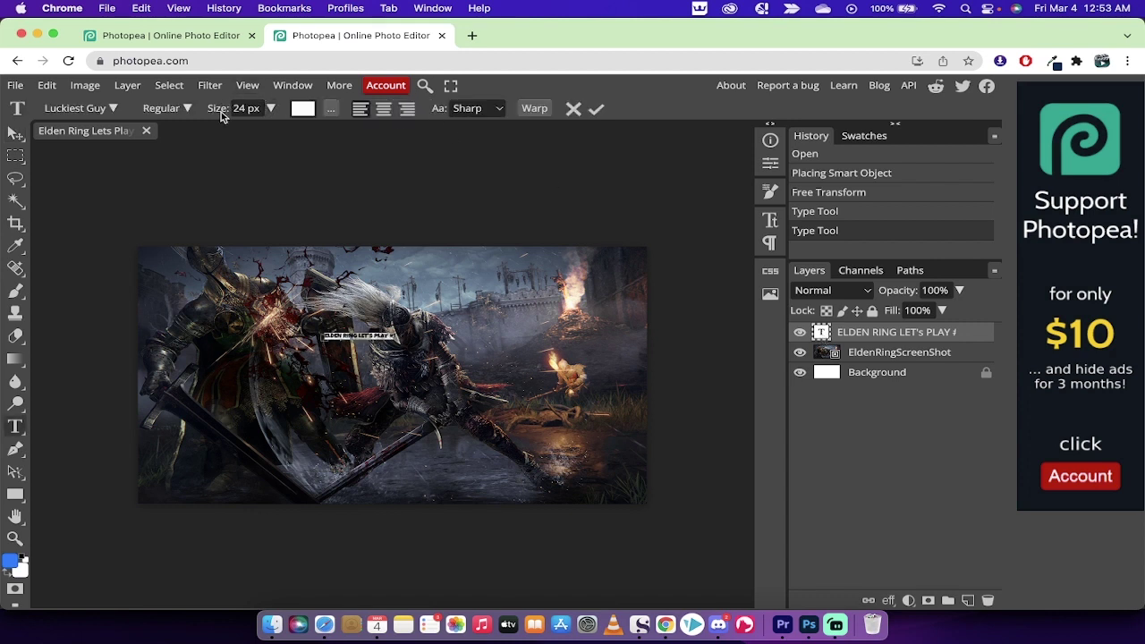
{"action": "left_click", "coordinate": [273, 109]}
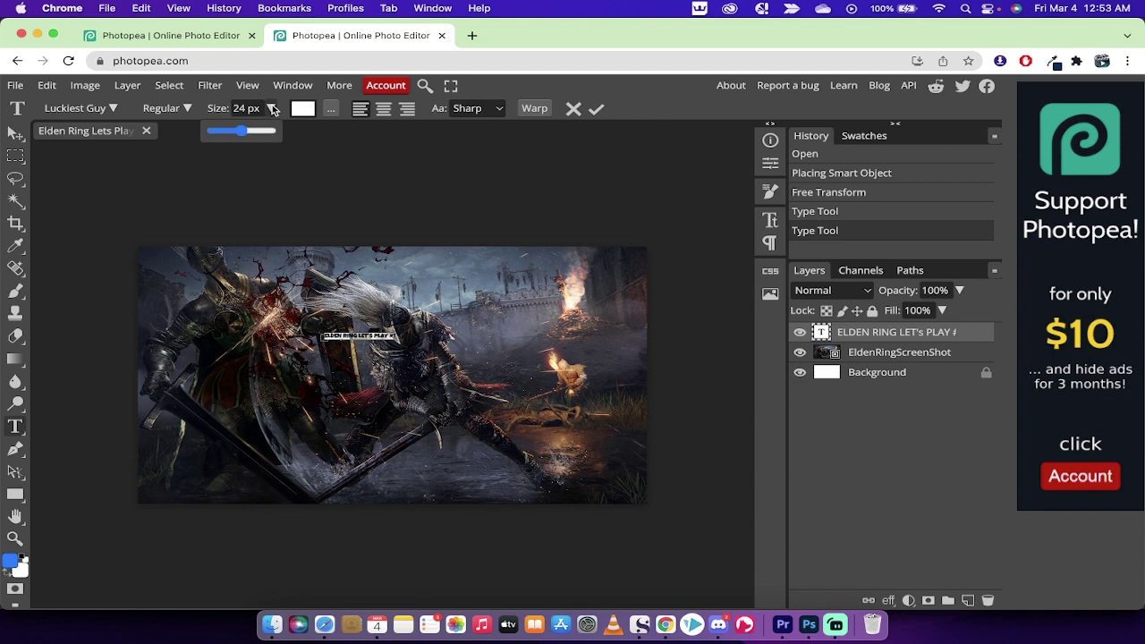
{"action": "left_click_drag", "start_coordinate": [242, 133], "coordinate": [272, 134]}
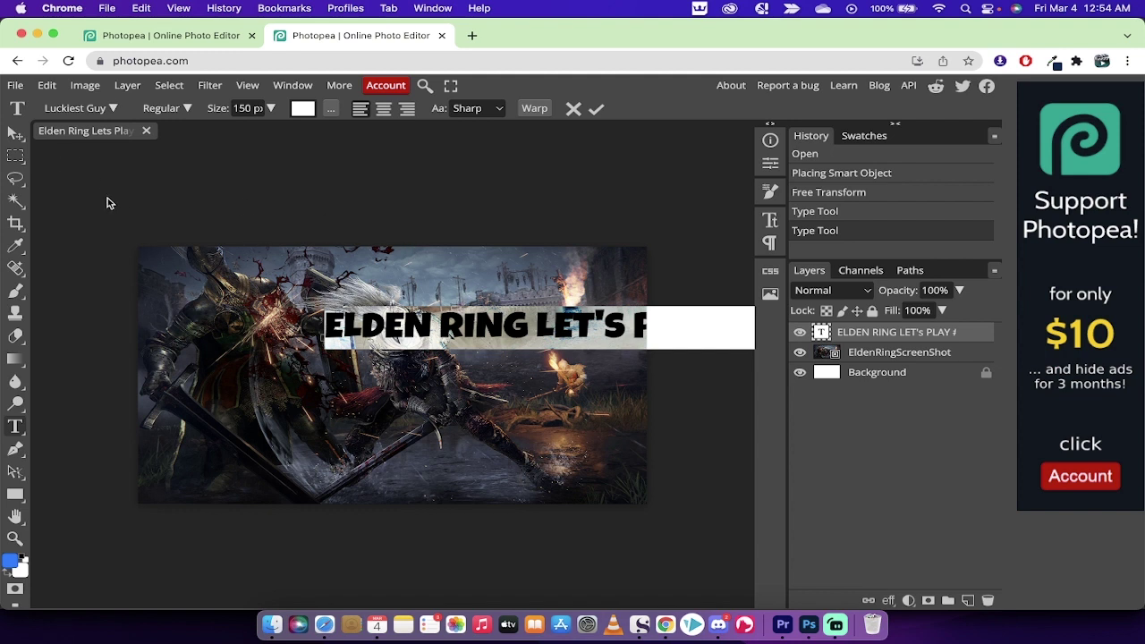
Move the title left into the image and break it after ELDEN RING onto two lines
{"action": "left_click", "coordinate": [15, 135]}
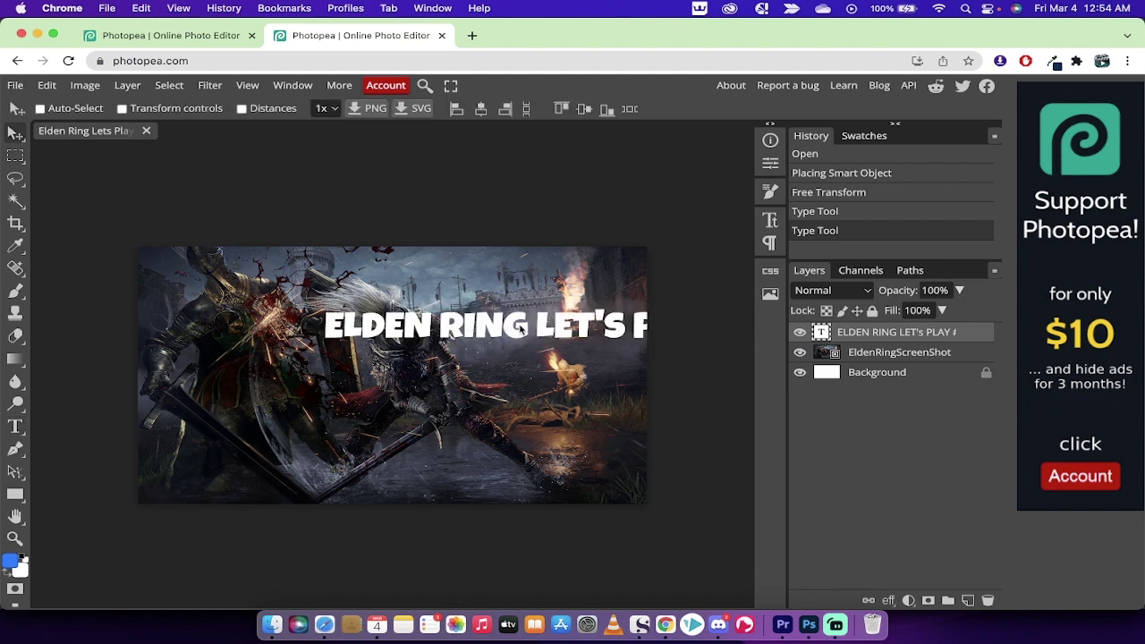
{"action": "left_click_drag", "start_coordinate": [548, 328], "coordinate": [398, 294]}
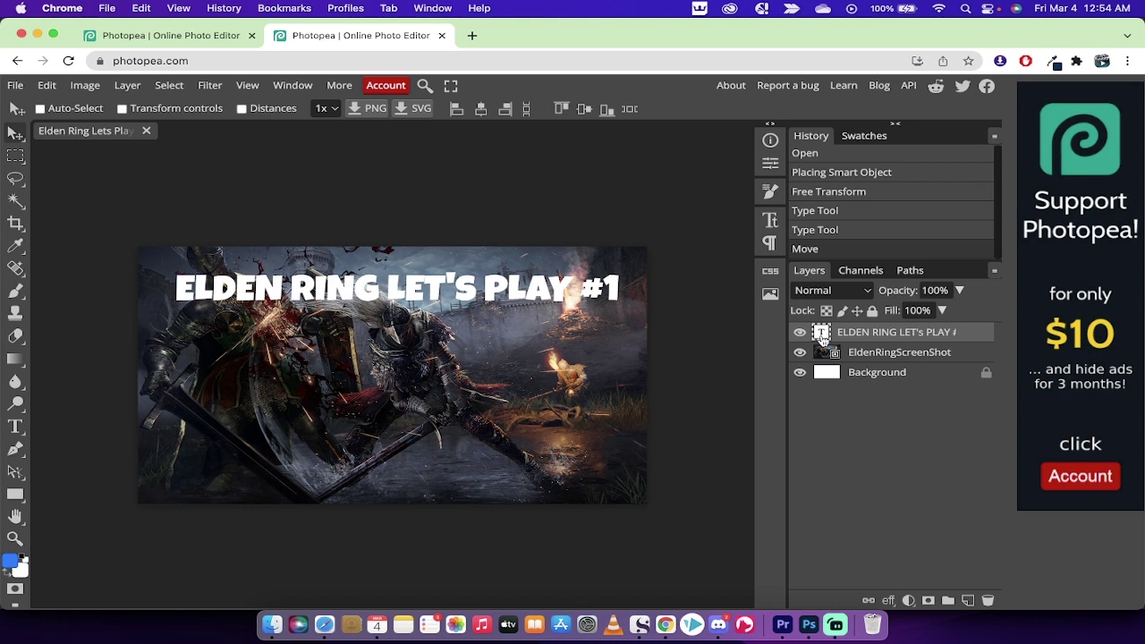
{"action": "double_click", "coordinate": [823, 338]}
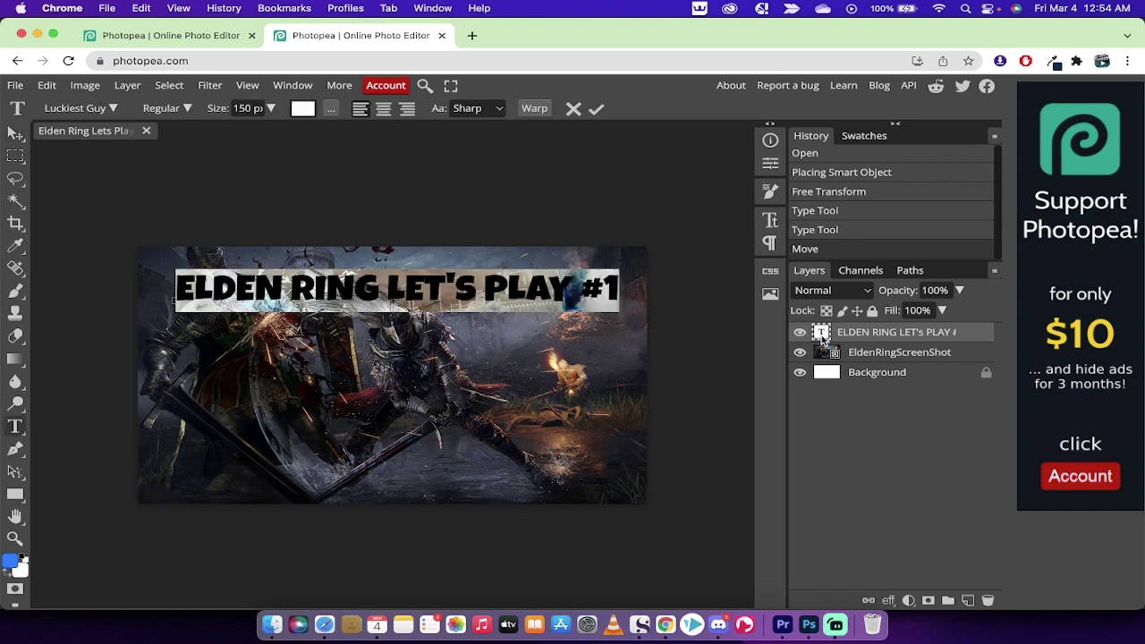
{"action": "left_click", "coordinate": [387, 294]}
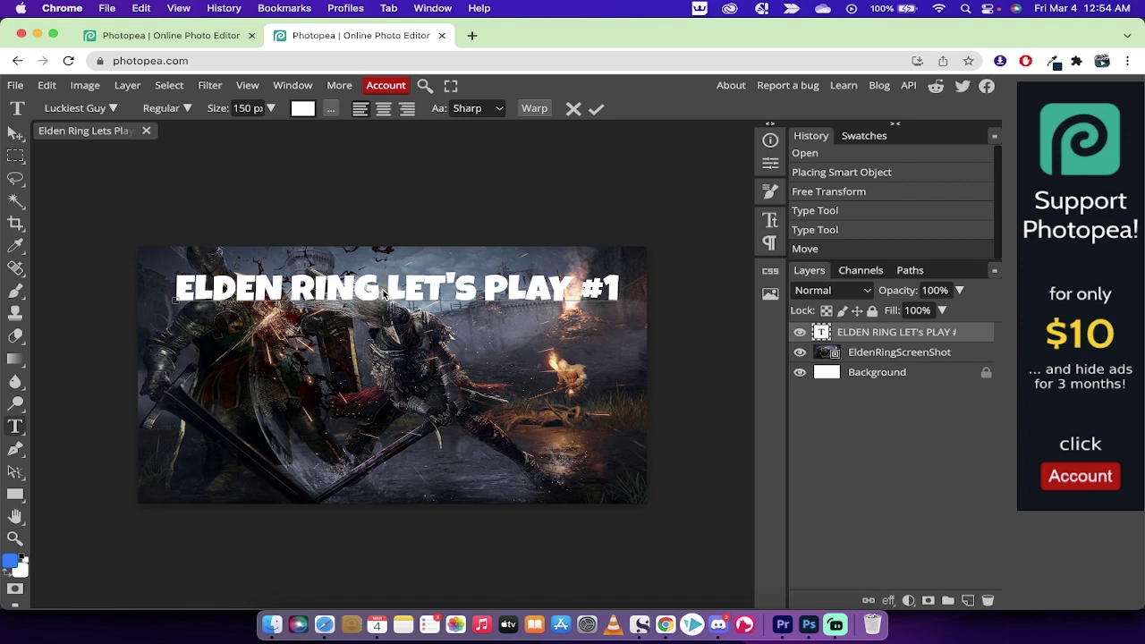
{"action": "key", "text": "Return"}
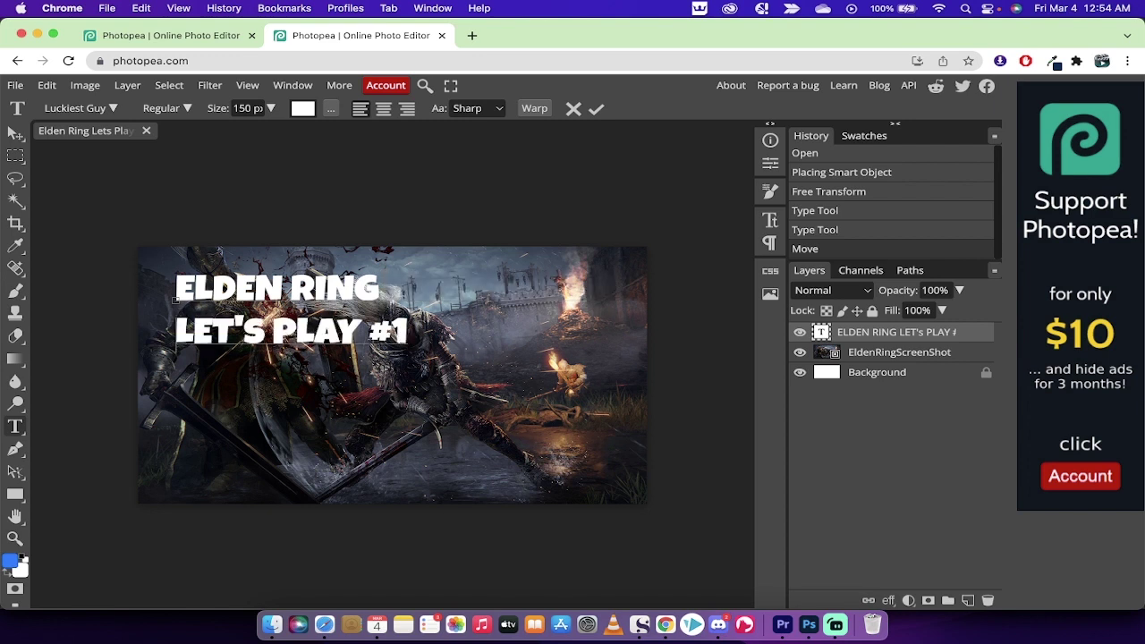
Drag the two-line title right toward the image's middle, then reopen it for editing
{"action": "left_click", "coordinate": [15, 134]}
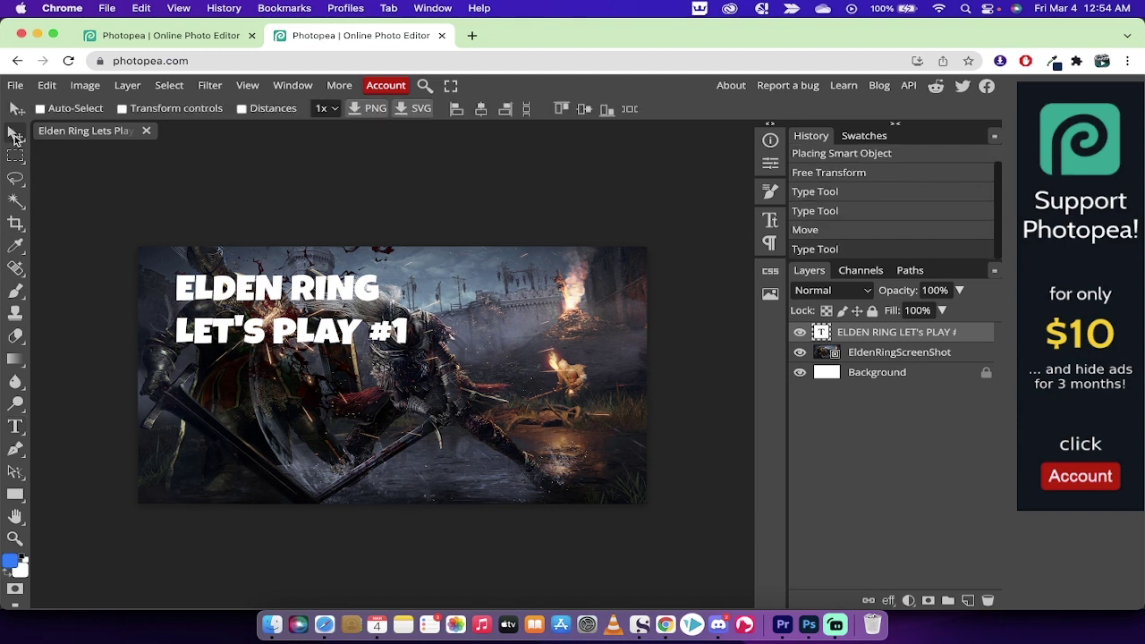
{"action": "left_click_drag", "start_coordinate": [297, 291], "coordinate": [401, 296]}
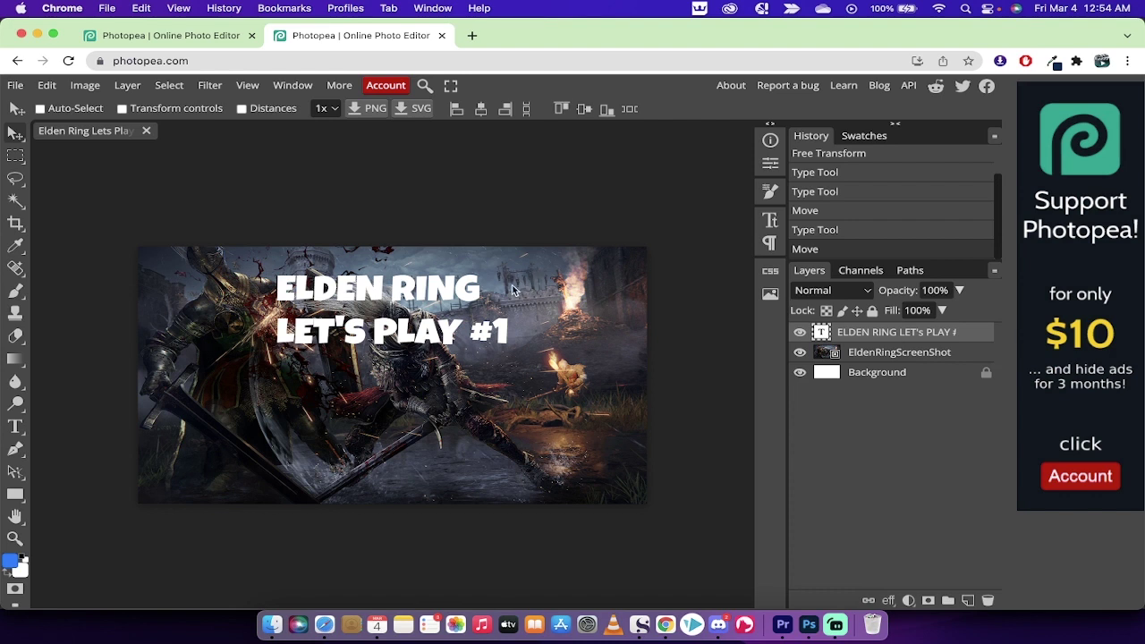
{"action": "double_click", "coordinate": [822, 335]}
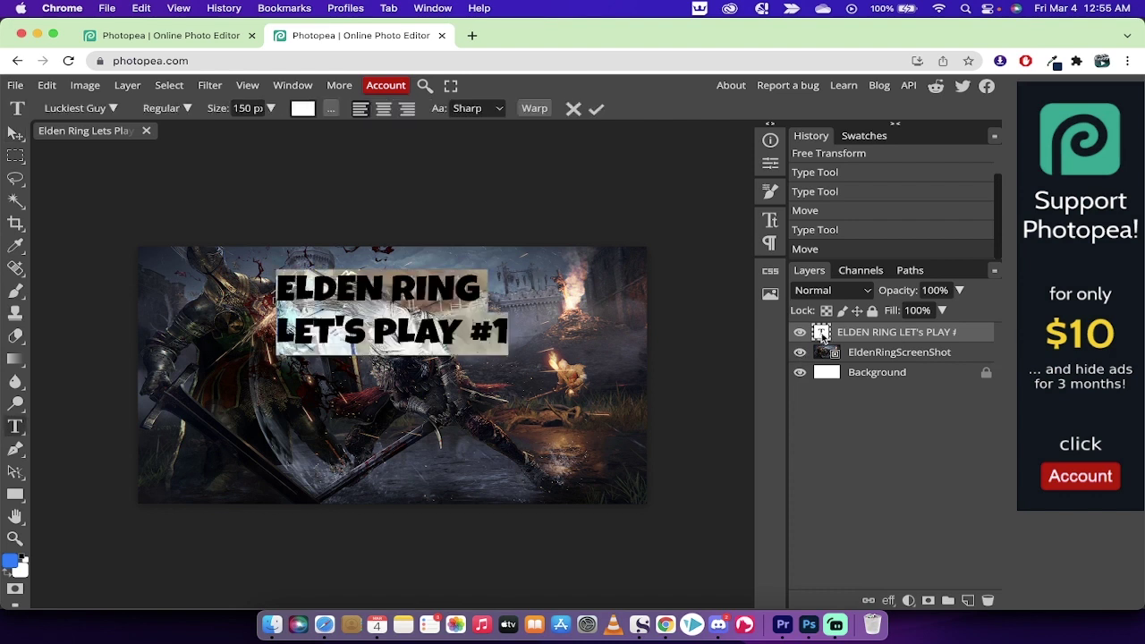
Center-align the two title lines in the Paragraph panel, then drag the title to the top centre
{"action": "left_click", "coordinate": [770, 244]}
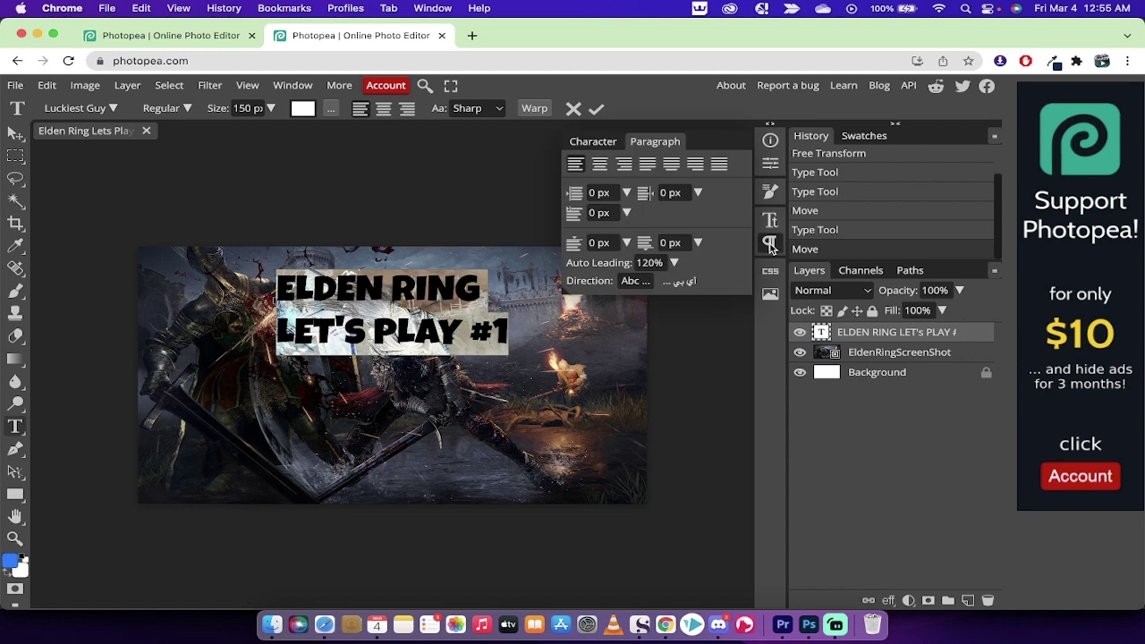
{"action": "left_click", "coordinate": [607, 142]}
{"action": "left_click", "coordinate": [651, 143]}
{"action": "left_click", "coordinate": [601, 165]}
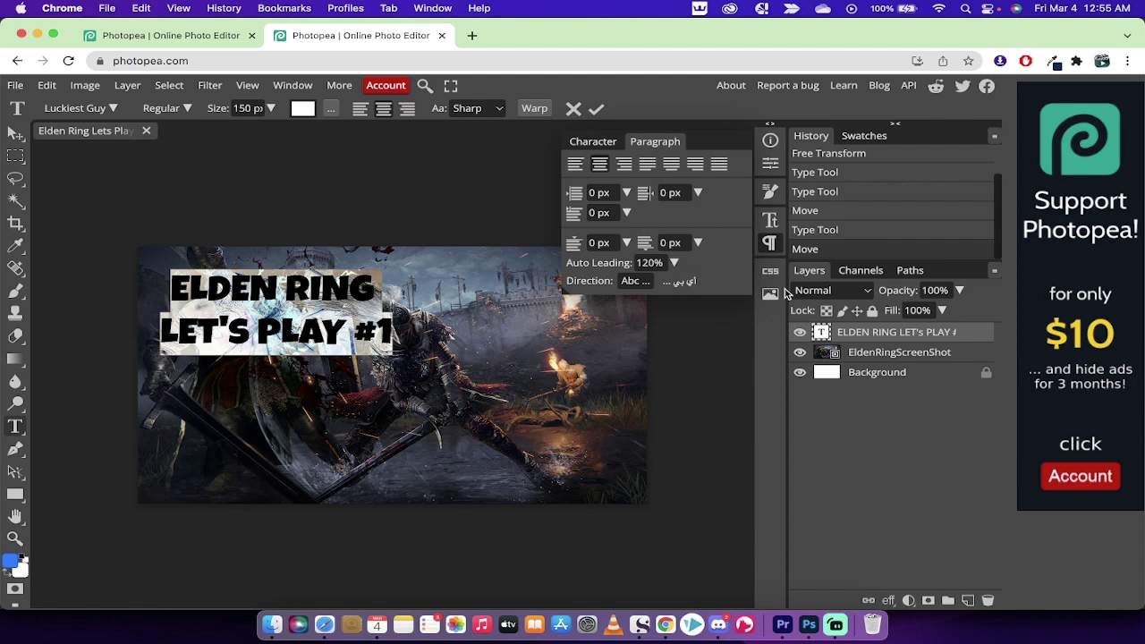
{"action": "left_click", "coordinate": [769, 243]}
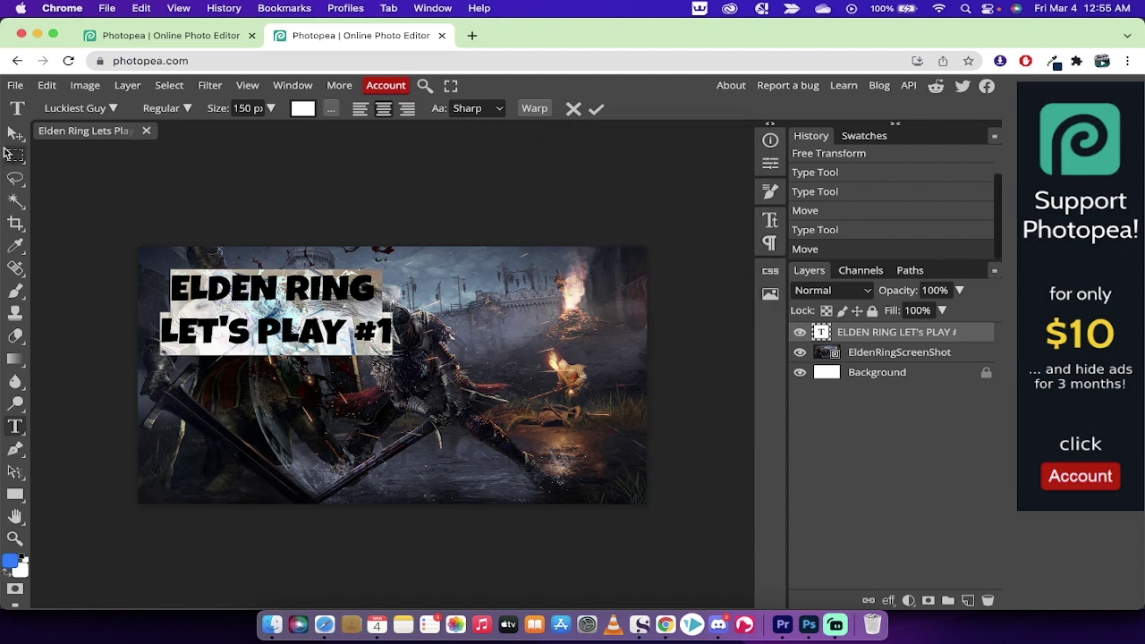
{"action": "left_click", "coordinate": [14, 134]}
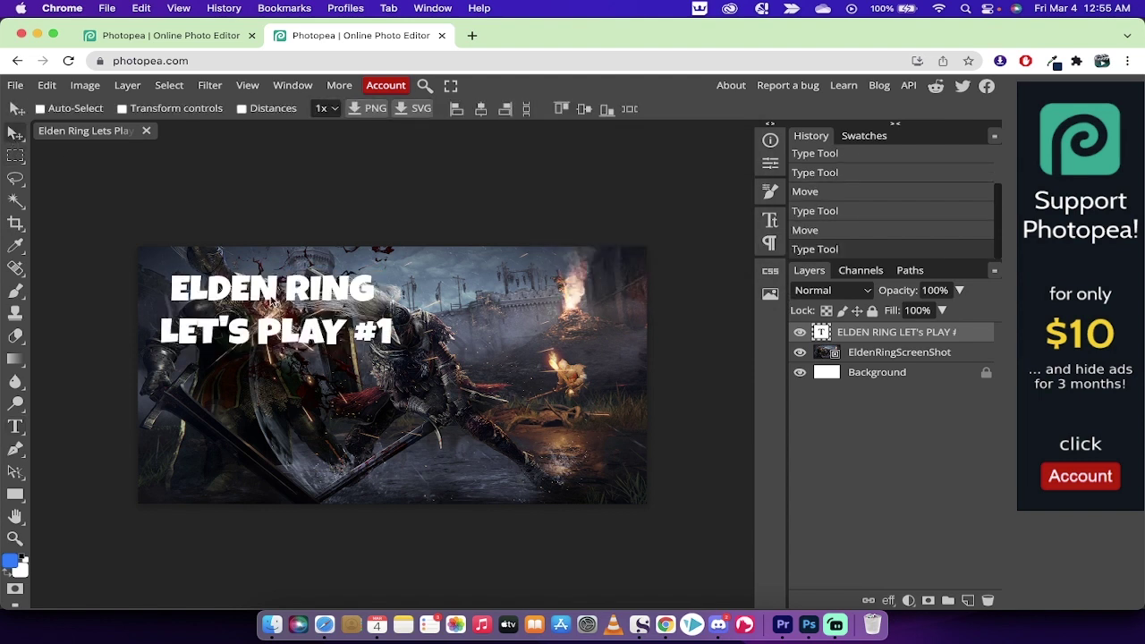
{"action": "left_click_drag", "start_coordinate": [268, 301], "coordinate": [379, 293]}
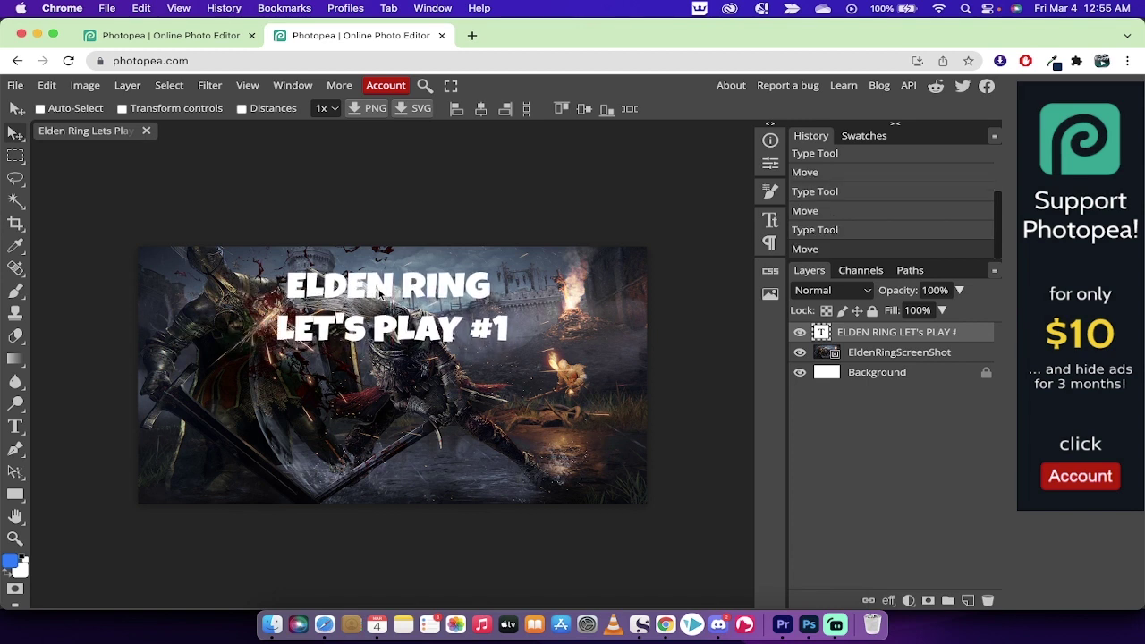
Try the Membra font on the title and commit the text edit
{"action": "double_click", "coordinate": [825, 333]}
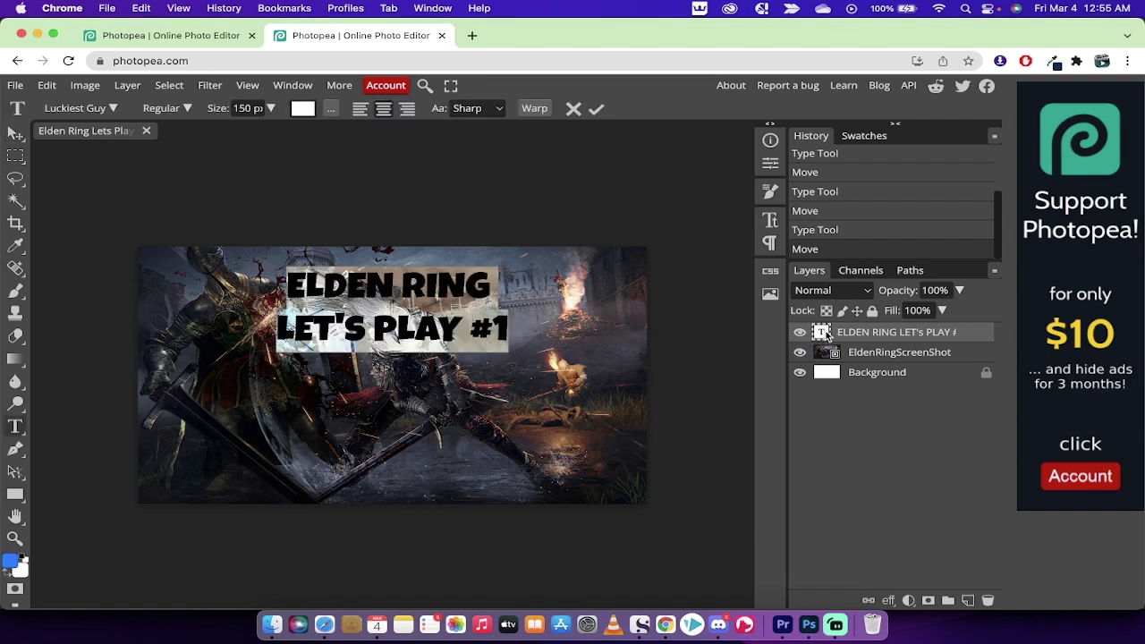
{"action": "left_click", "coordinate": [114, 111]}
{"action": "scroll", "coordinate": [104, 324], "scroll_direction": "up", "scroll_amount": 2}
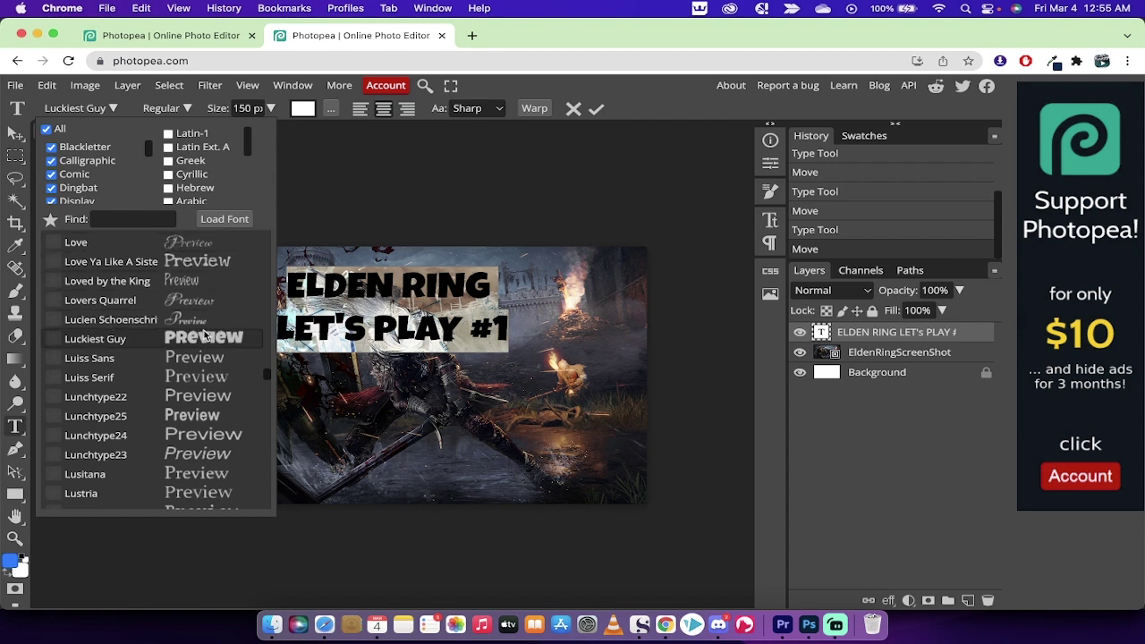
{"action": "left_click", "coordinate": [113, 110]}
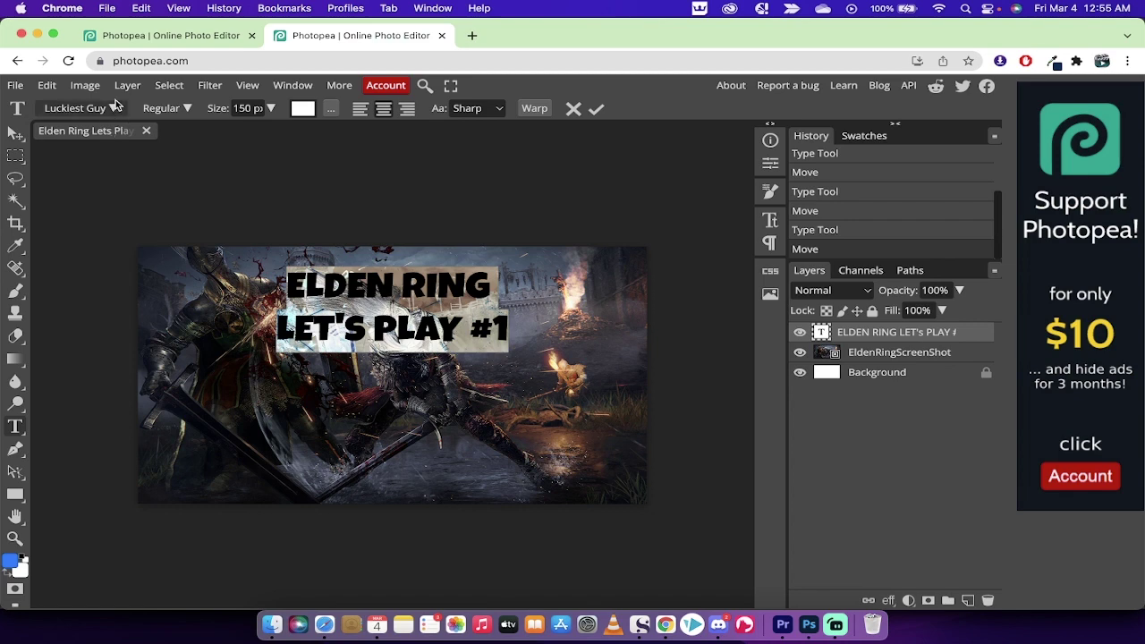
{"action": "left_click", "coordinate": [114, 109]}
{"action": "scroll", "coordinate": [119, 331], "scroll_direction": "up", "scroll_amount": 10}
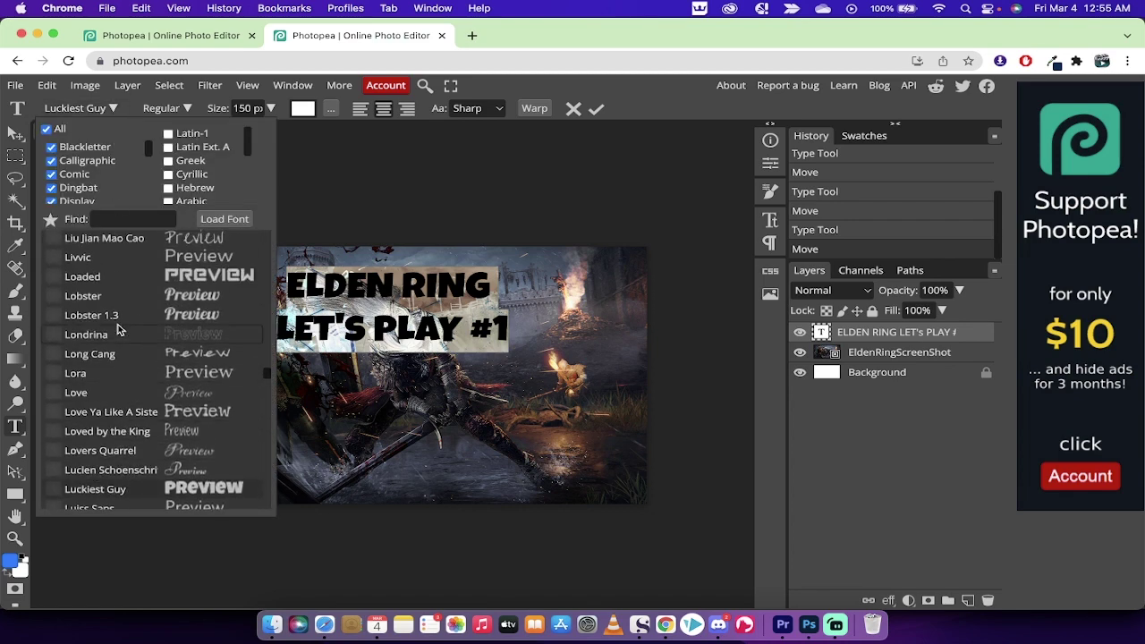
{"action": "scroll", "coordinate": [119, 330], "scroll_direction": "down", "scroll_amount": 5}
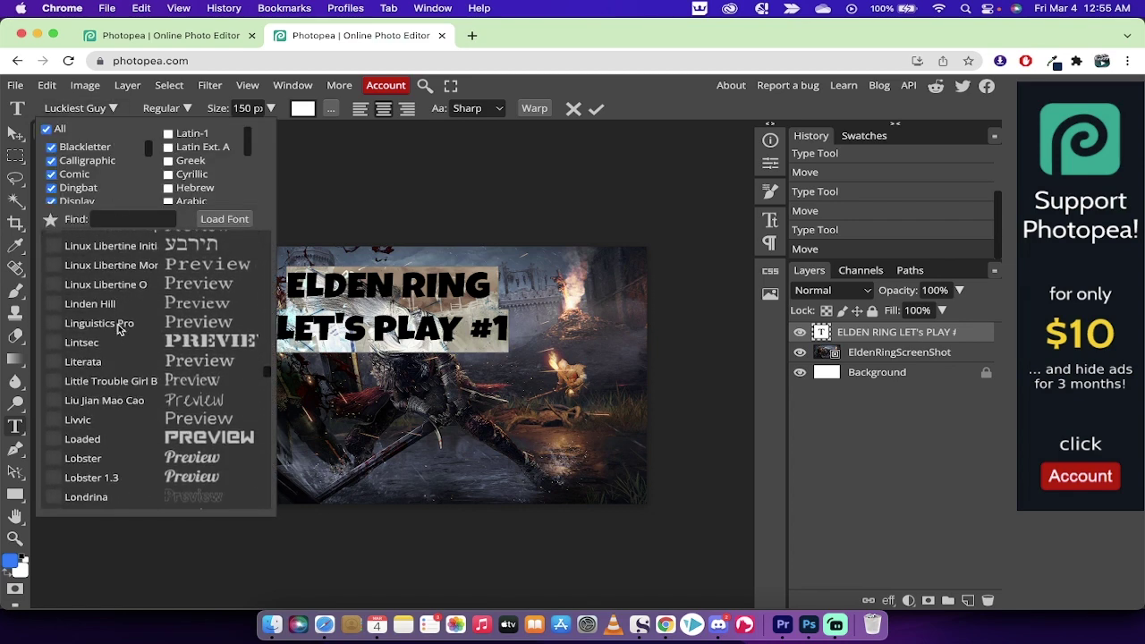
{"action": "scroll", "coordinate": [119, 330], "scroll_direction": "down", "scroll_amount": 6}
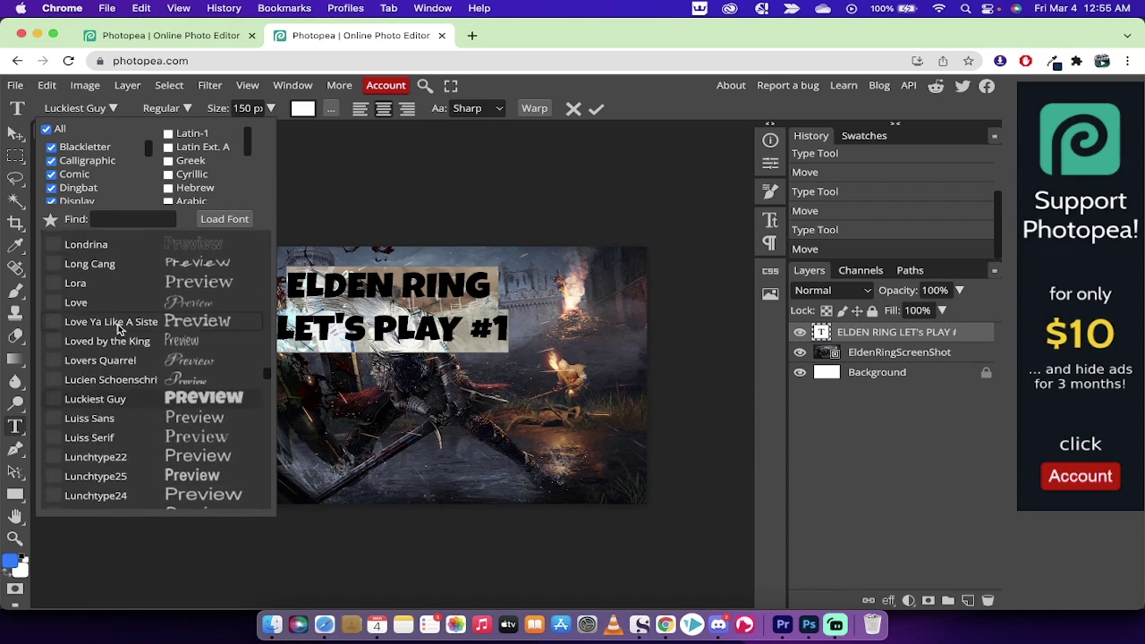
{"action": "scroll", "coordinate": [119, 331], "scroll_direction": "down", "scroll_amount": 5}
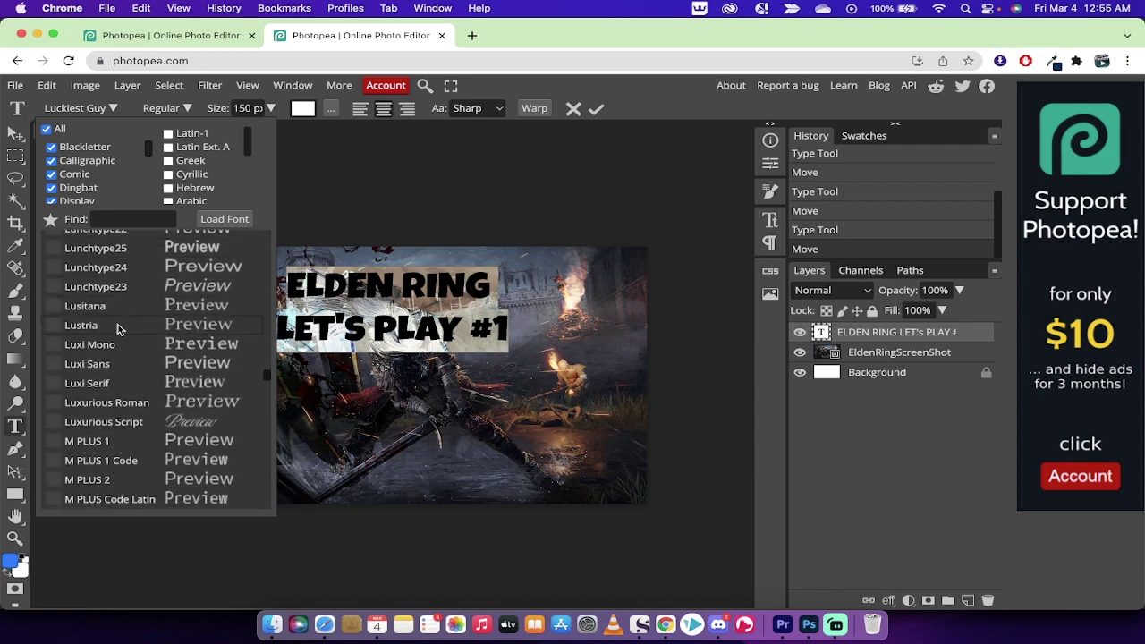
{"action": "scroll", "coordinate": [119, 331], "scroll_direction": "down", "scroll_amount": 5}
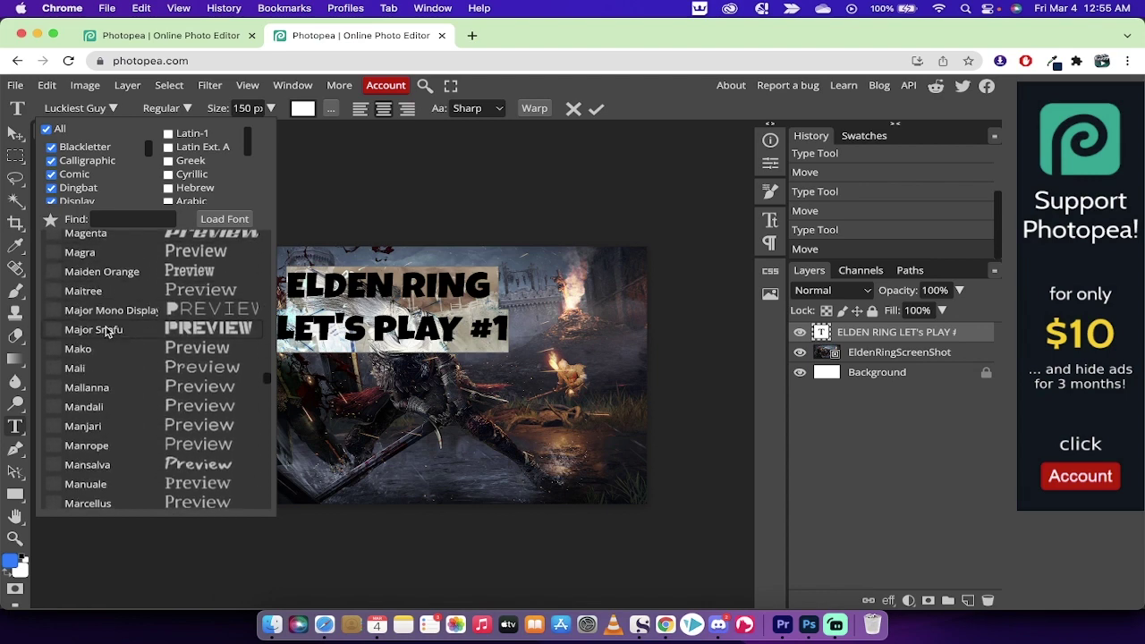
{"action": "scroll", "coordinate": [106, 338], "scroll_direction": "down", "scroll_amount": 5}
{"action": "scroll", "coordinate": [106, 339], "scroll_direction": "down", "scroll_amount": 5}
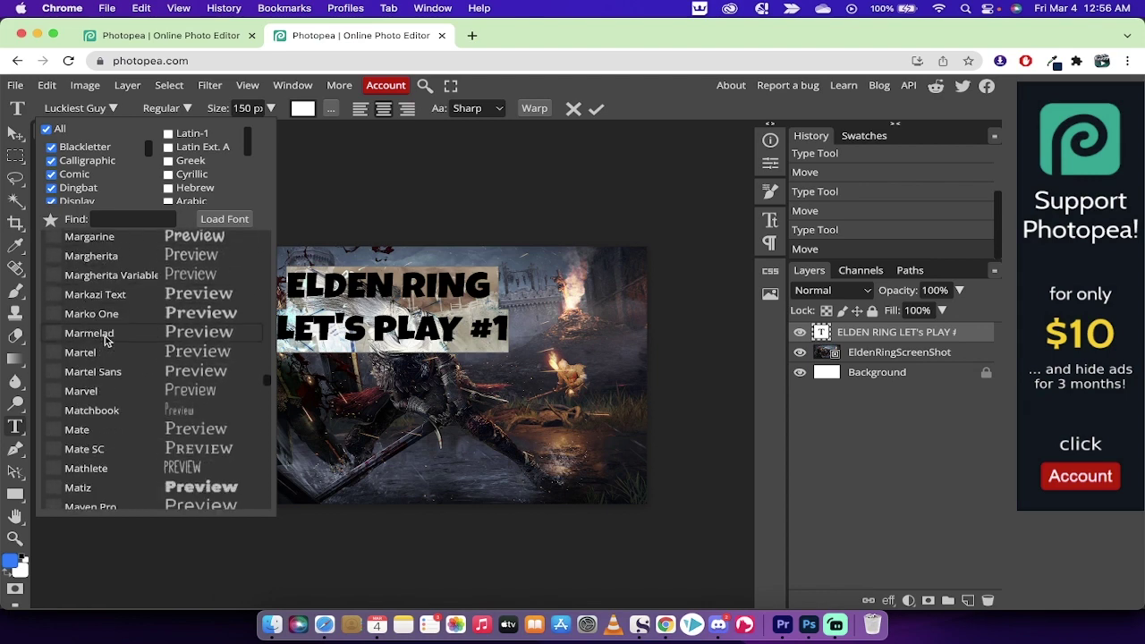
{"action": "scroll", "coordinate": [102, 403], "scroll_direction": "down", "scroll_amount": 5}
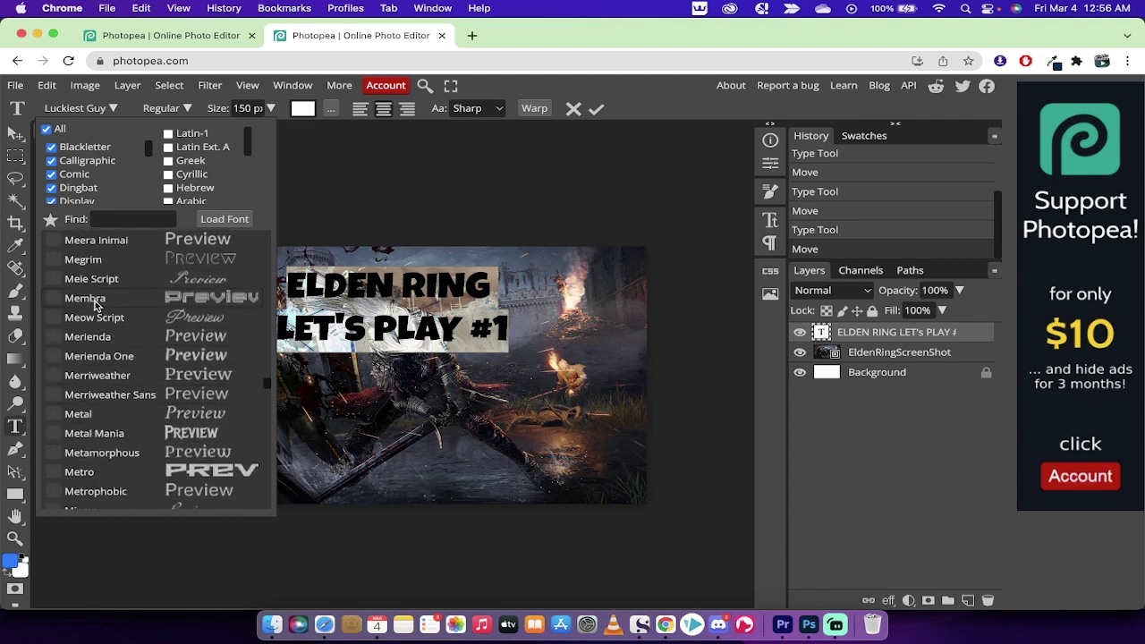
{"action": "left_click", "coordinate": [85, 298]}
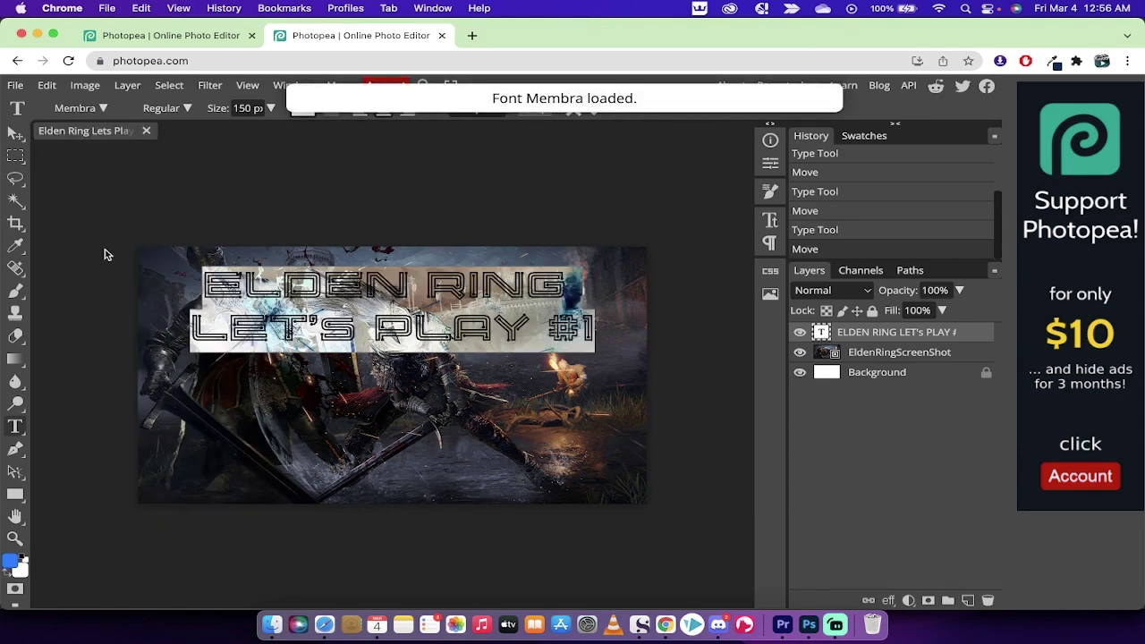
{"action": "left_click", "coordinate": [13, 135]}
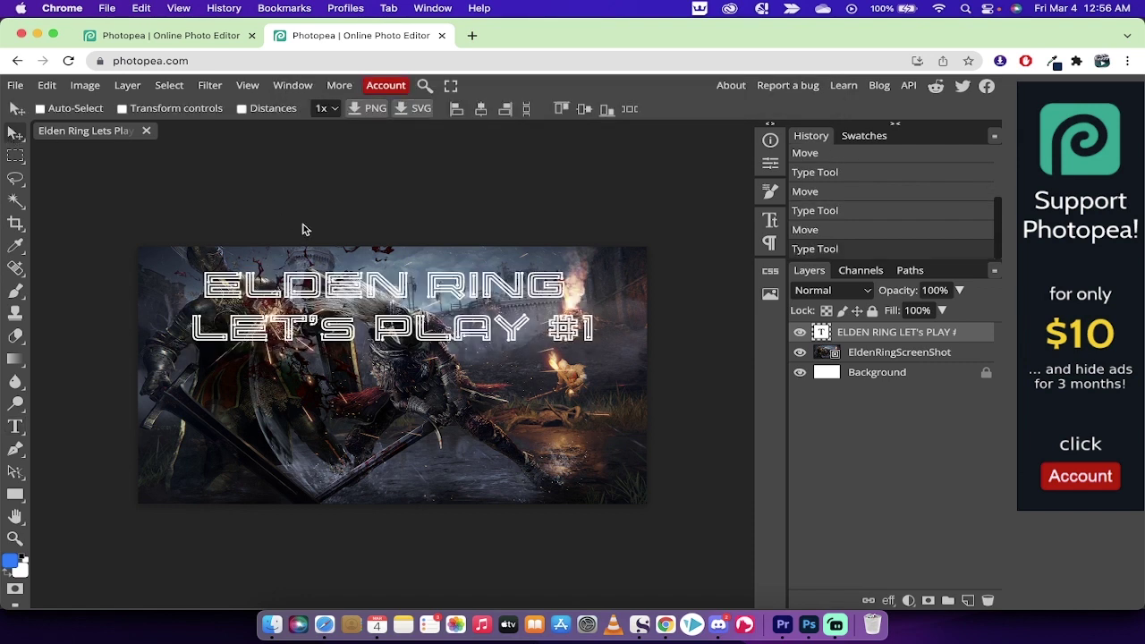
Re-edit the title and switch its font to Luckiest Guy
{"action": "double_click", "coordinate": [821, 333]}
{"action": "left_click", "coordinate": [101, 109]}
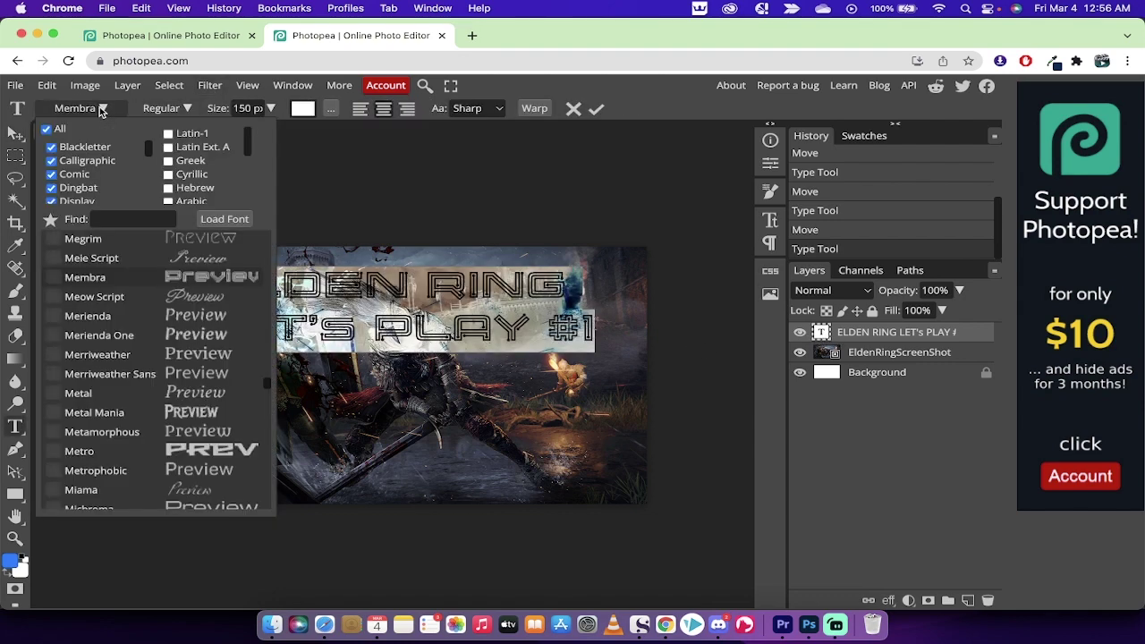
{"action": "scroll", "coordinate": [90, 348], "scroll_direction": "up", "scroll_amount": 10}
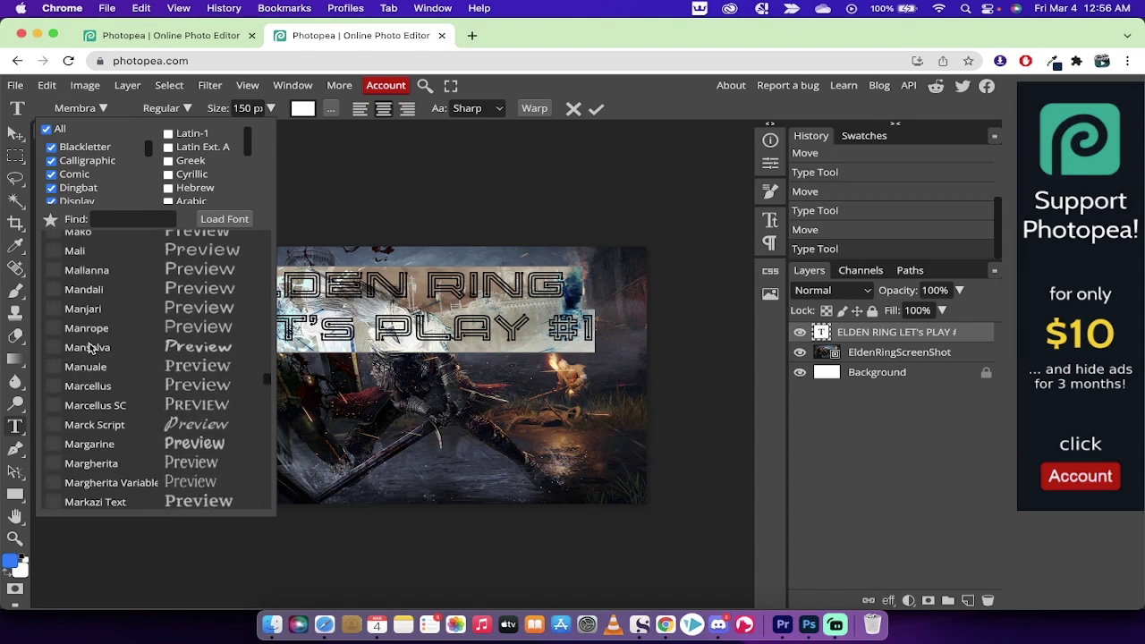
{"action": "scroll", "coordinate": [90, 347], "scroll_direction": "up", "scroll_amount": 15}
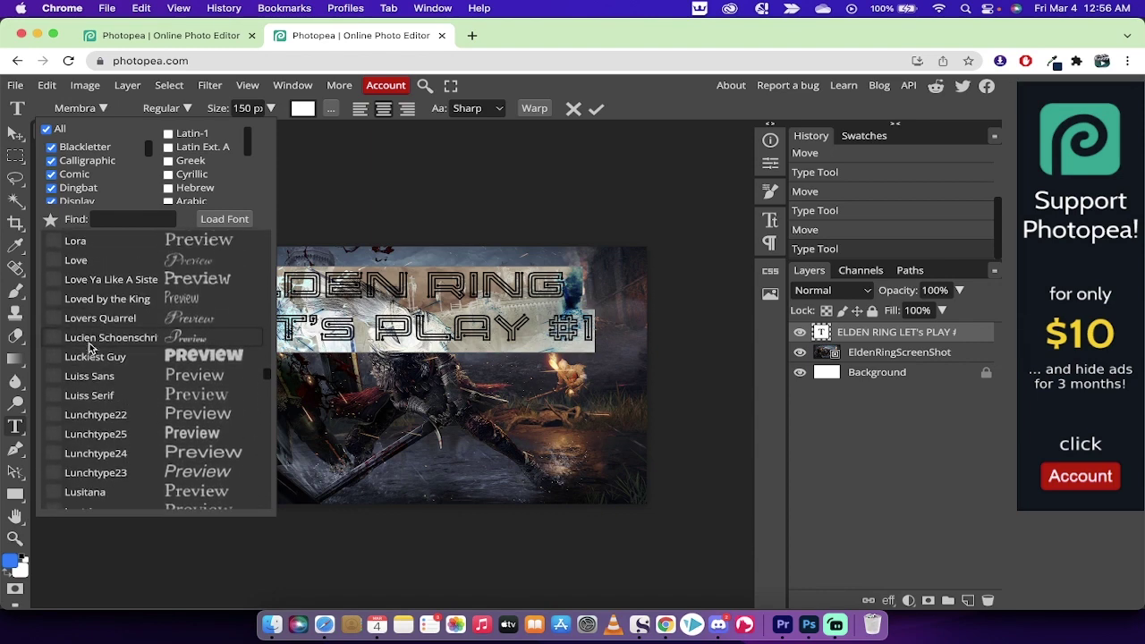
{"action": "scroll", "coordinate": [89, 348], "scroll_direction": "down", "scroll_amount": 3}
{"action": "scroll", "coordinate": [94, 350], "scroll_direction": "up", "scroll_amount": 2}
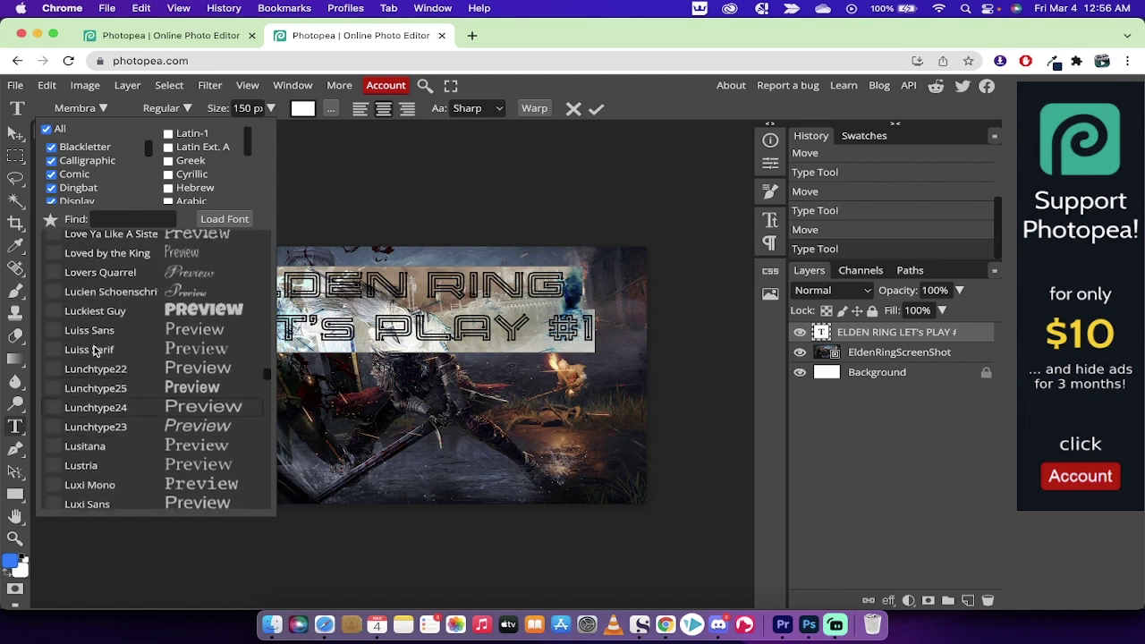
{"action": "left_click", "coordinate": [99, 313]}
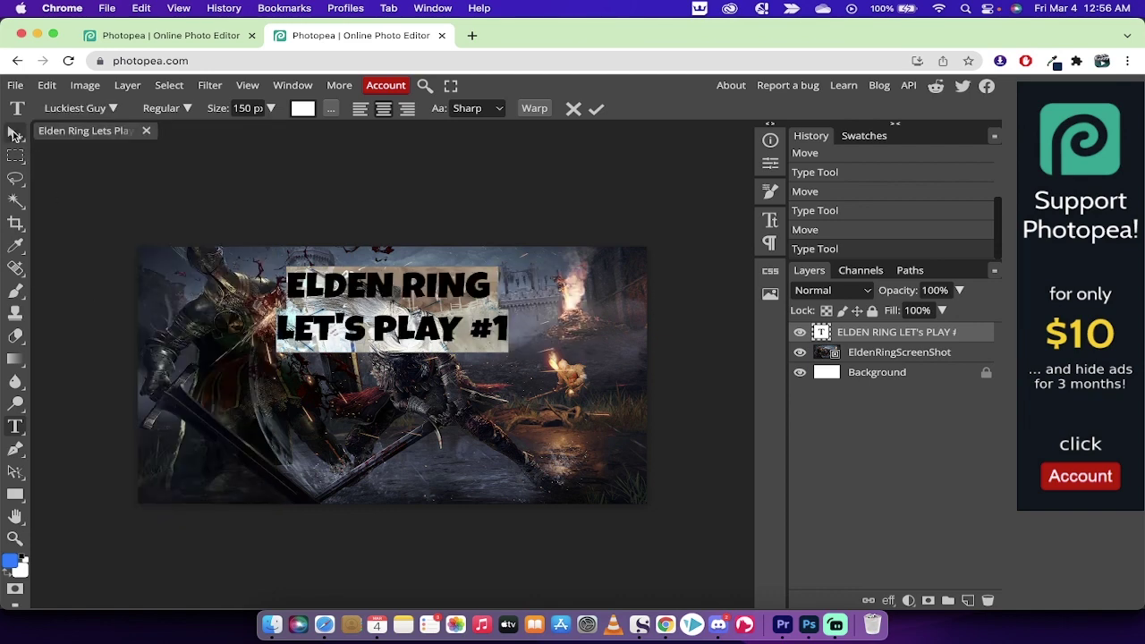
Commit the title text and compare it with the finished reference thumbnail in the other tab
{"action": "left_click", "coordinate": [14, 133]}
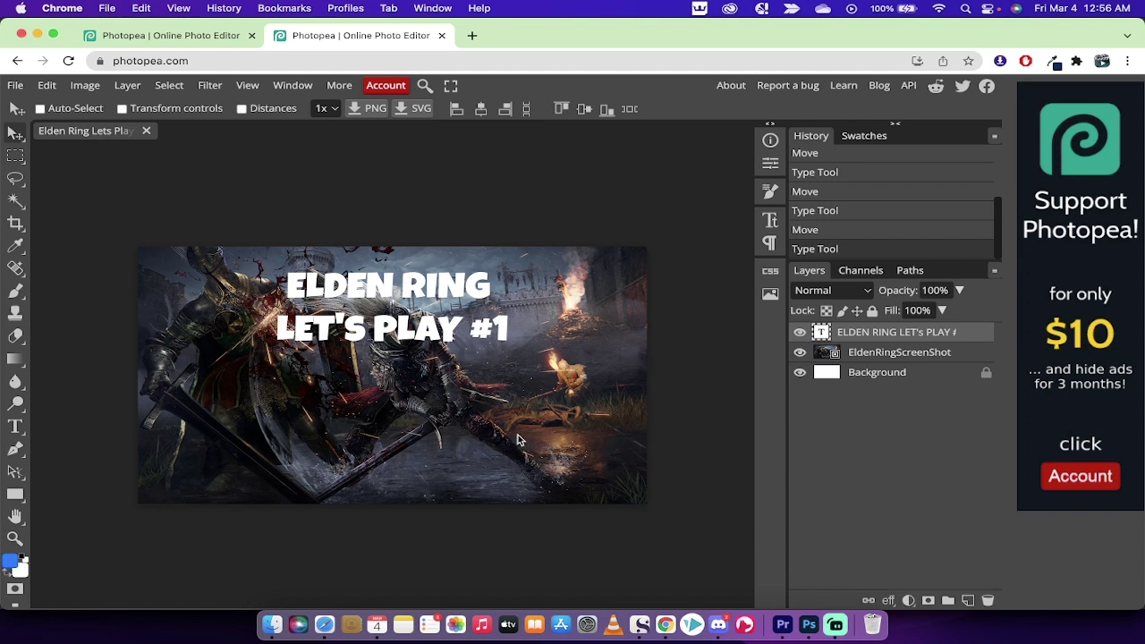
{"action": "left_click", "coordinate": [179, 36]}
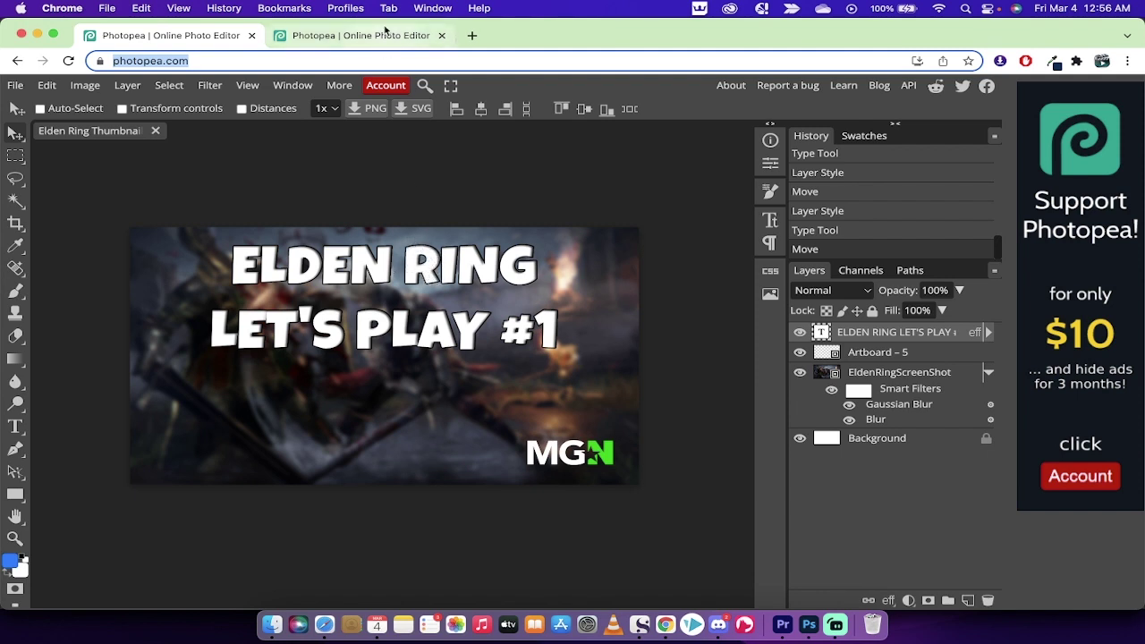
{"action": "left_click", "coordinate": [362, 42]}
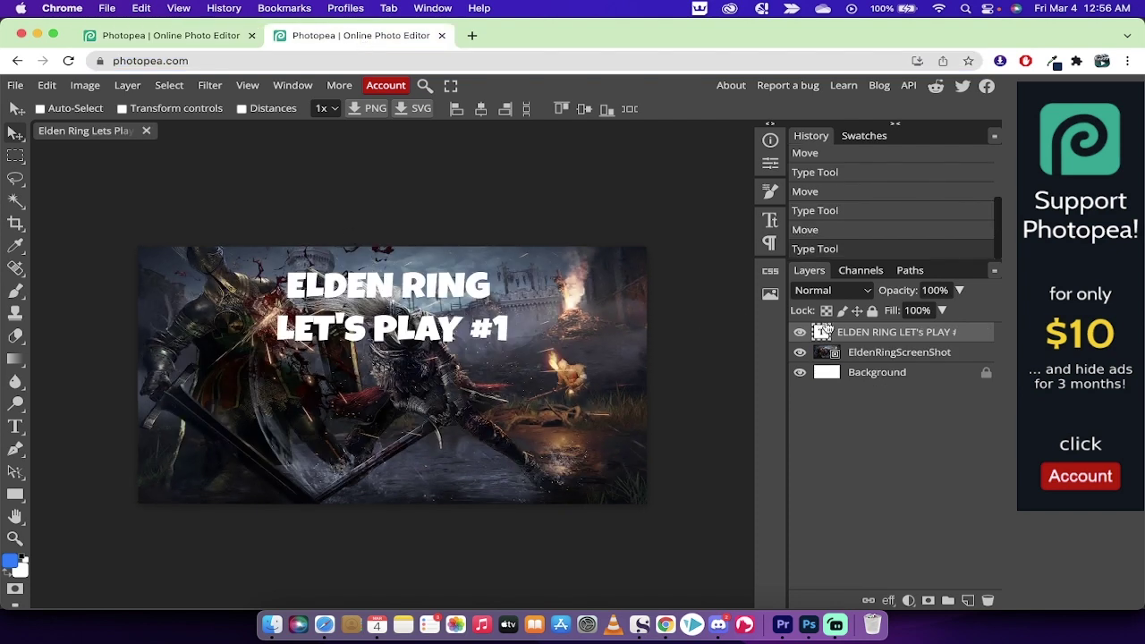
Select the EldenRingScreenShot layer, ready for blurring
{"action": "left_click", "coordinate": [869, 356]}
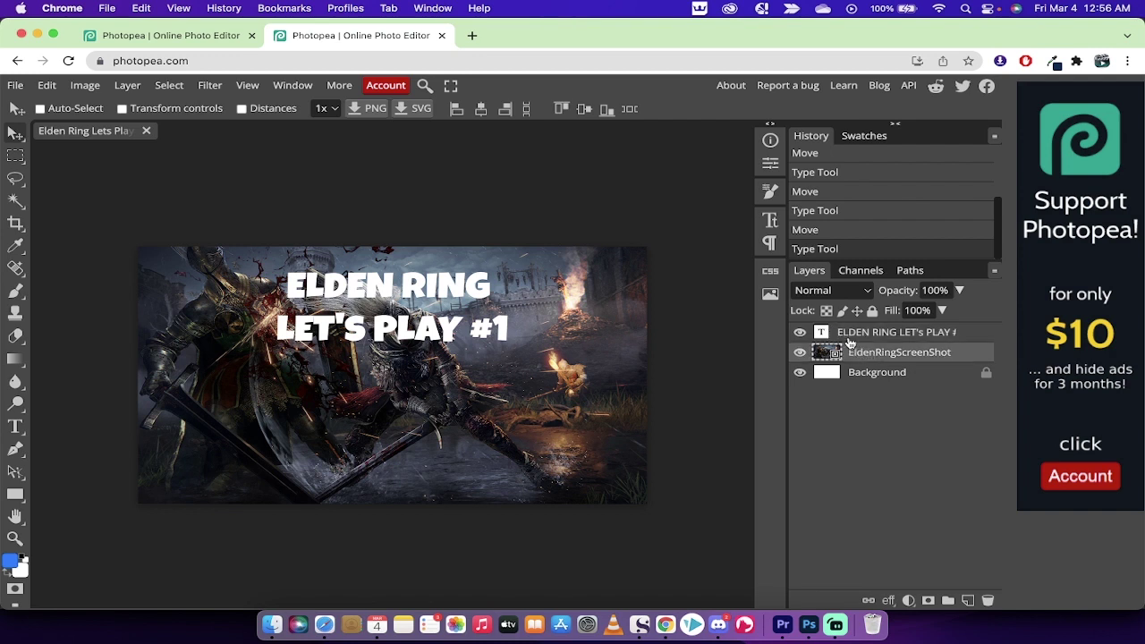
{"action": "left_click", "coordinate": [854, 335]}
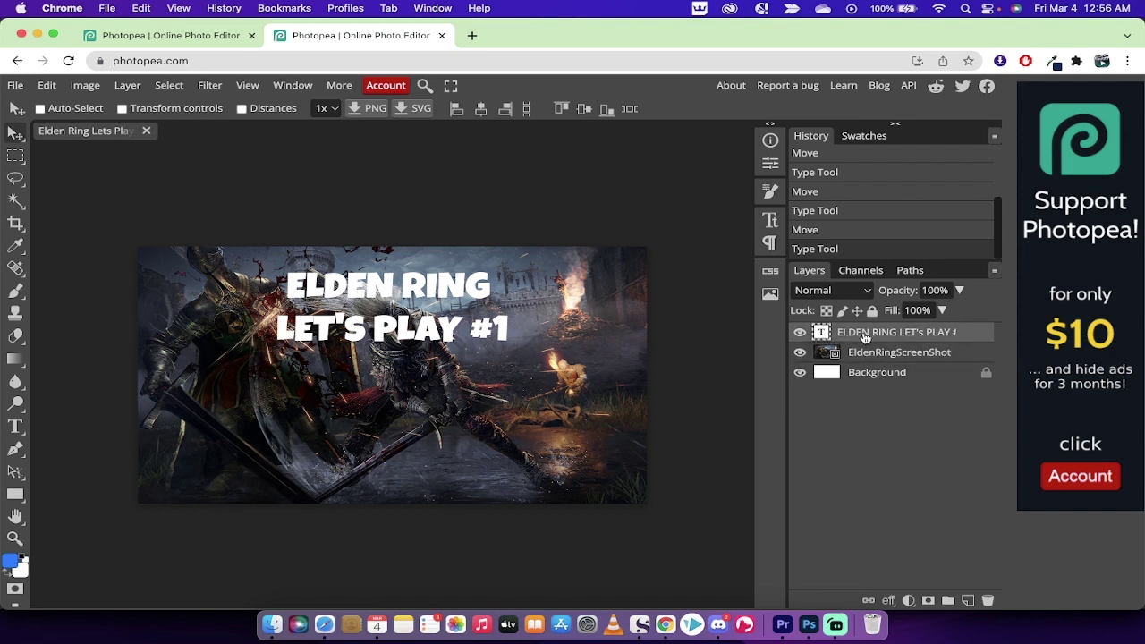
{"action": "left_click", "coordinate": [873, 357]}
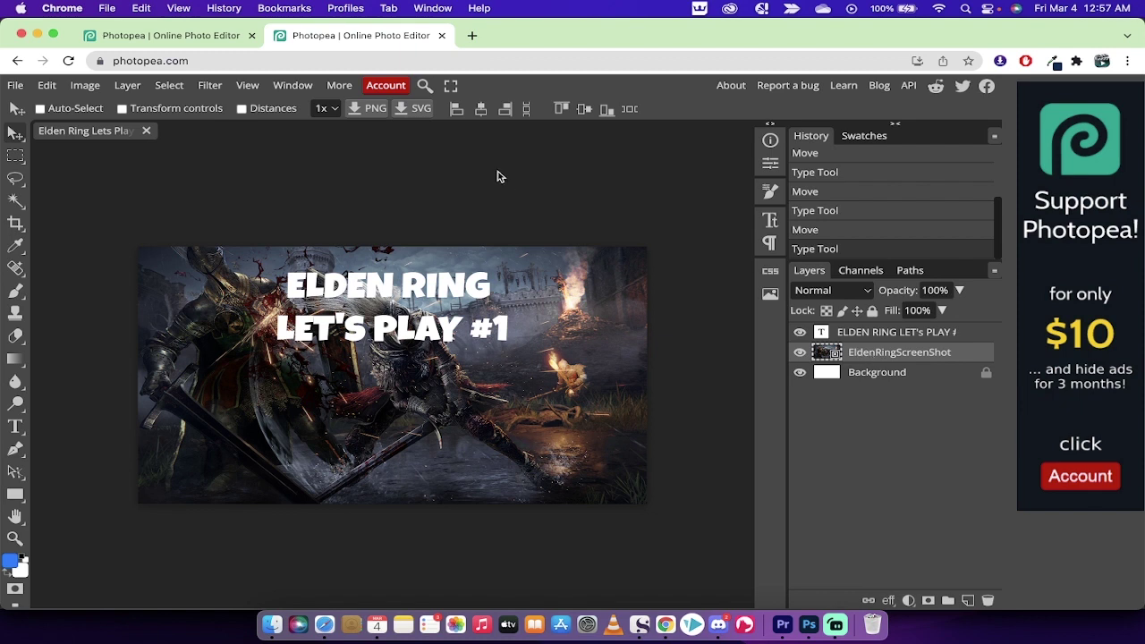
Apply a 6.8 px Gaussian Blur to the EldenRingScreenShot layer
{"action": "left_click", "coordinate": [213, 88]}
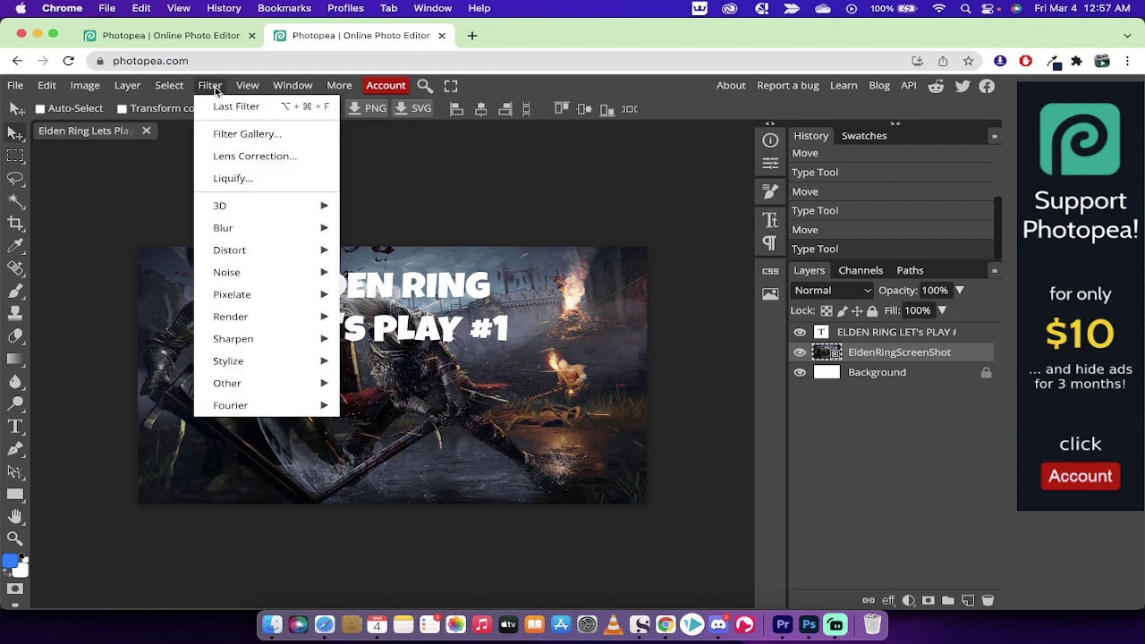
{"action": "mouse_move", "coordinate": [230, 228]}
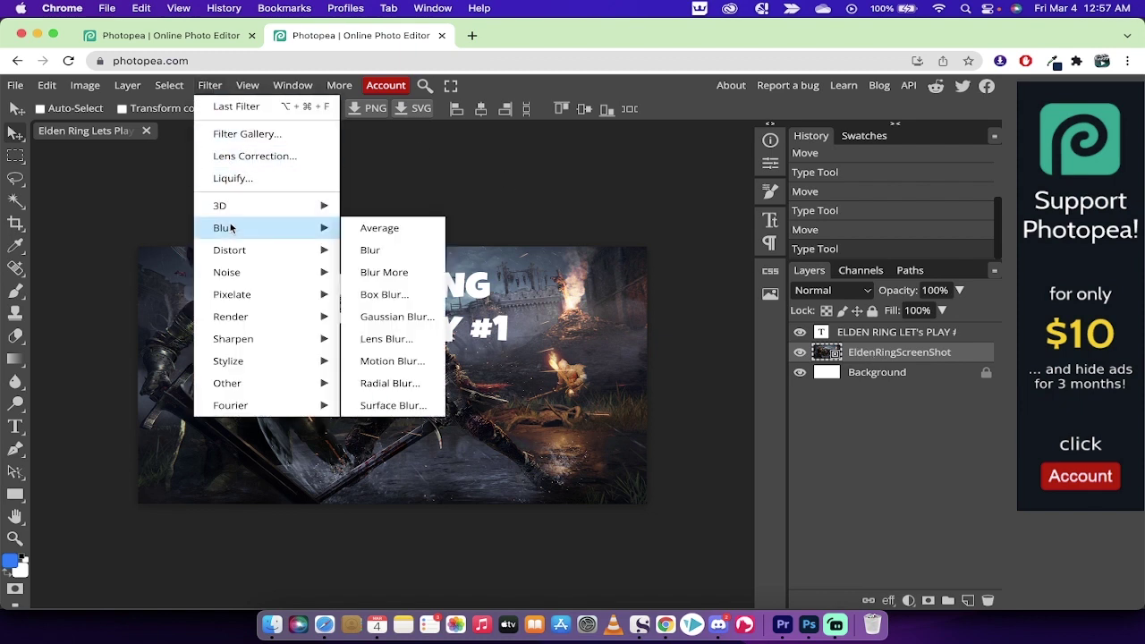
{"action": "left_click", "coordinate": [394, 317]}
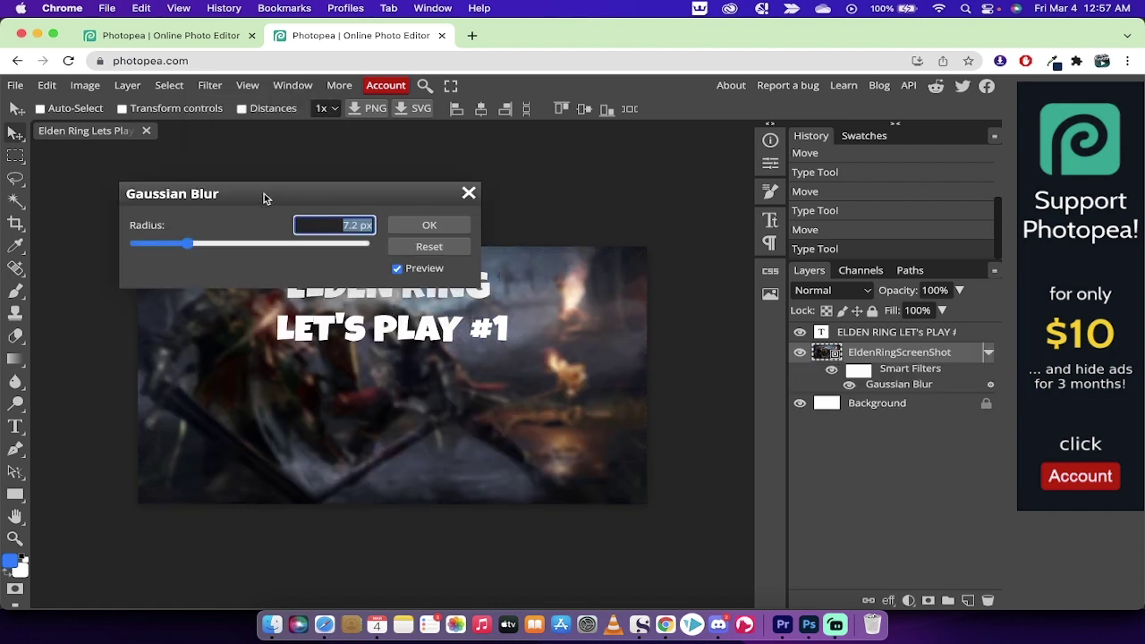
{"action": "left_click_drag", "start_coordinate": [263, 196], "coordinate": [351, 455]}
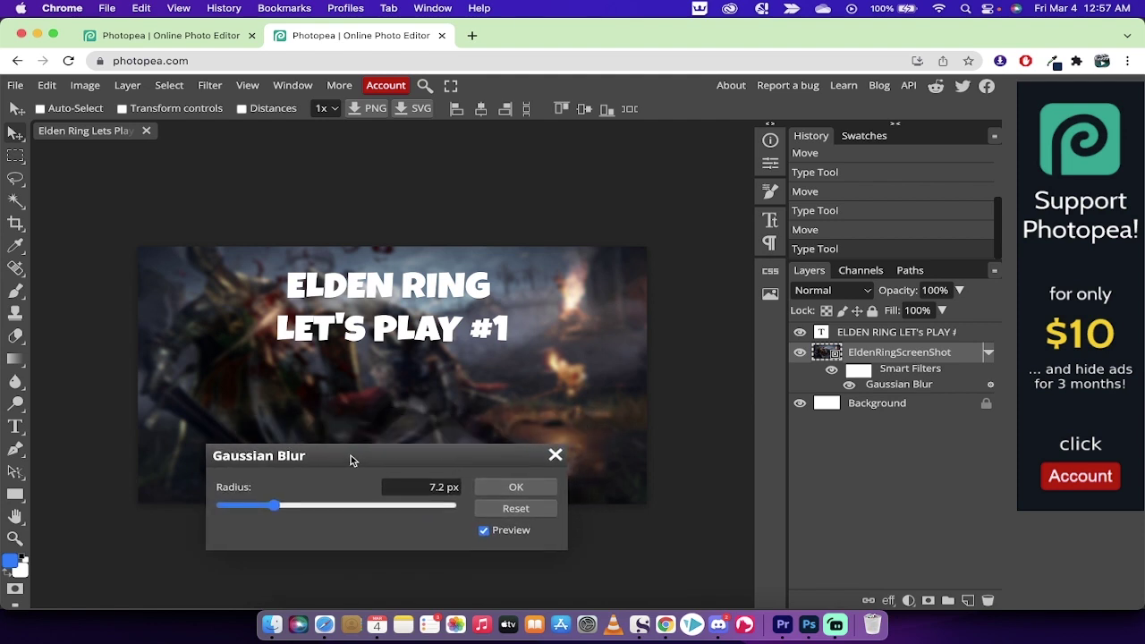
{"action": "mouse_move", "coordinate": [273, 506]}
{"action": "left_mouse_down"}
{"action": "mouse_move", "coordinate": [298, 508]}
{"action": "mouse_move", "coordinate": [241, 510]}
{"action": "mouse_move", "coordinate": [275, 510]}
{"action": "left_mouse_up"}
{"action": "left_click_drag", "start_coordinate": [322, 456], "coordinate": [339, 401]}
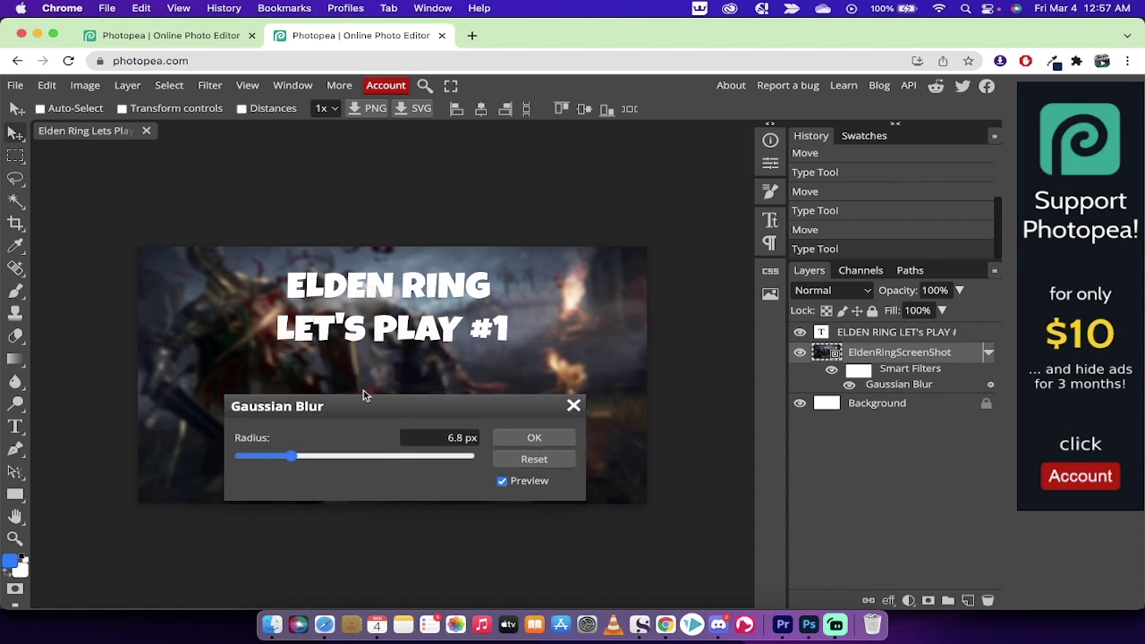
{"action": "left_click_drag", "start_coordinate": [356, 410], "coordinate": [343, 358]}
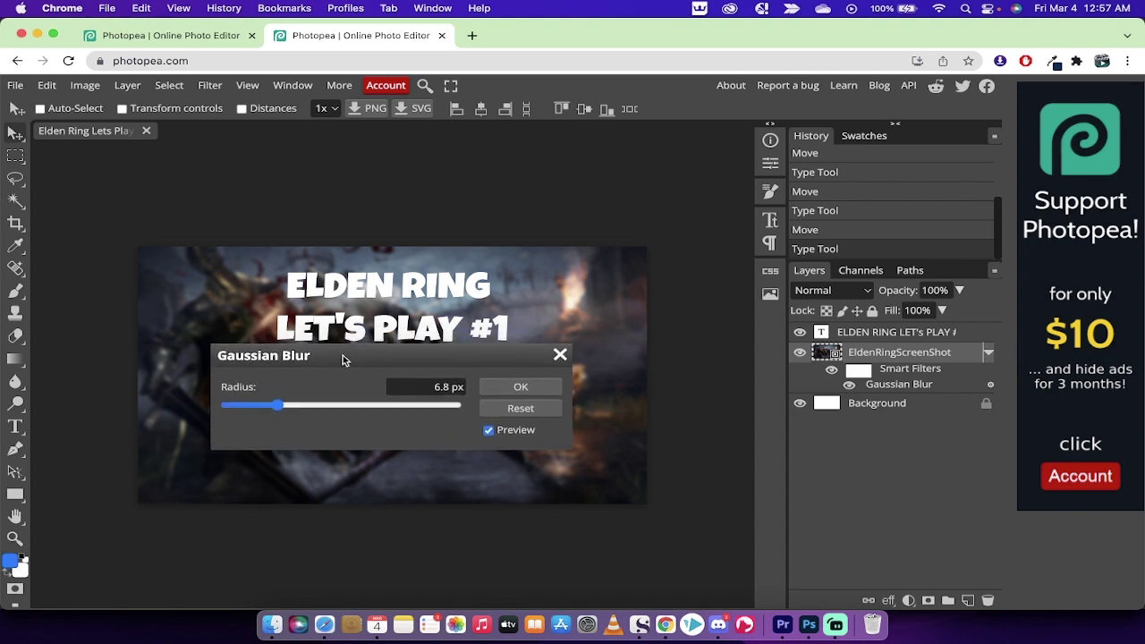
{"action": "left_click", "coordinate": [517, 387]}
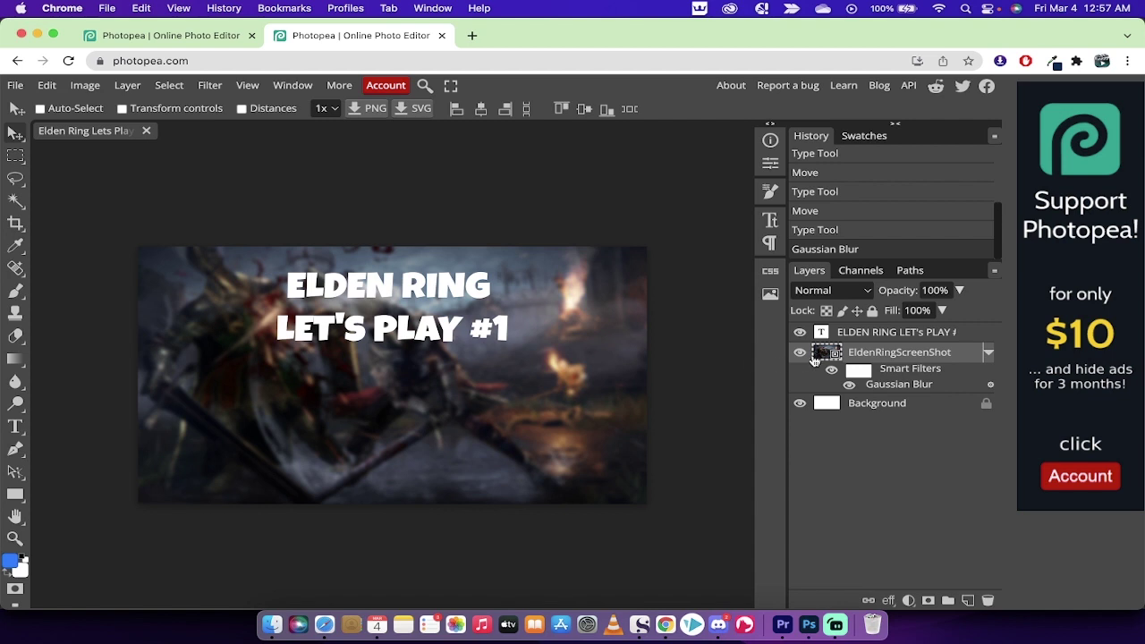
Add a Stroke effect to the title layer with colour 000000 and size 7 px
{"action": "left_click", "coordinate": [865, 337]}
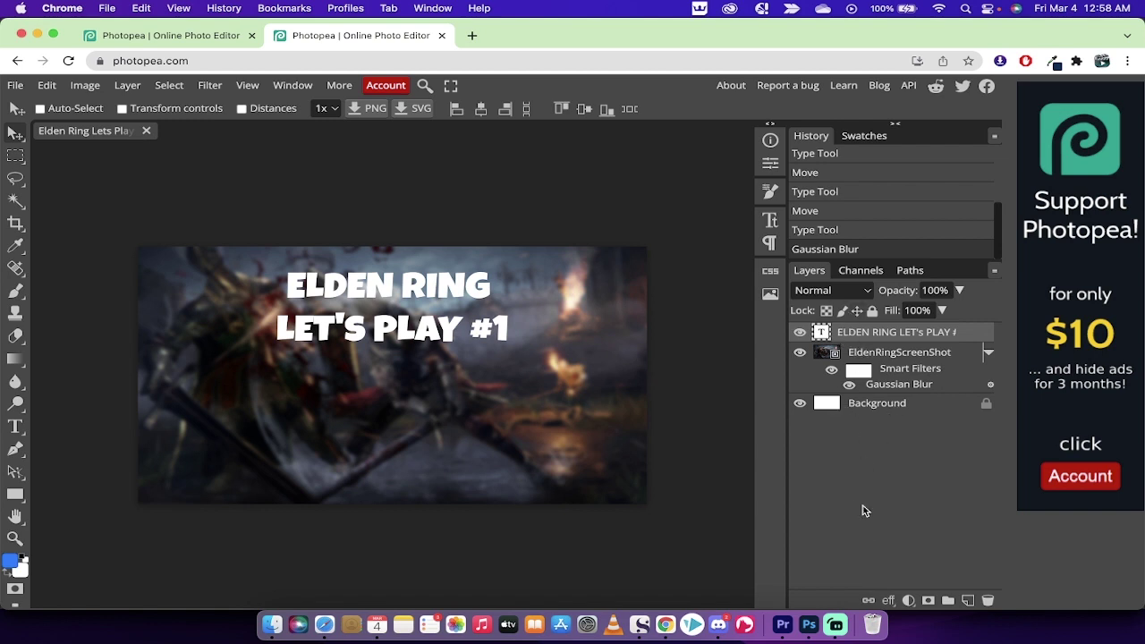
{"action": "left_click", "coordinate": [889, 601]}
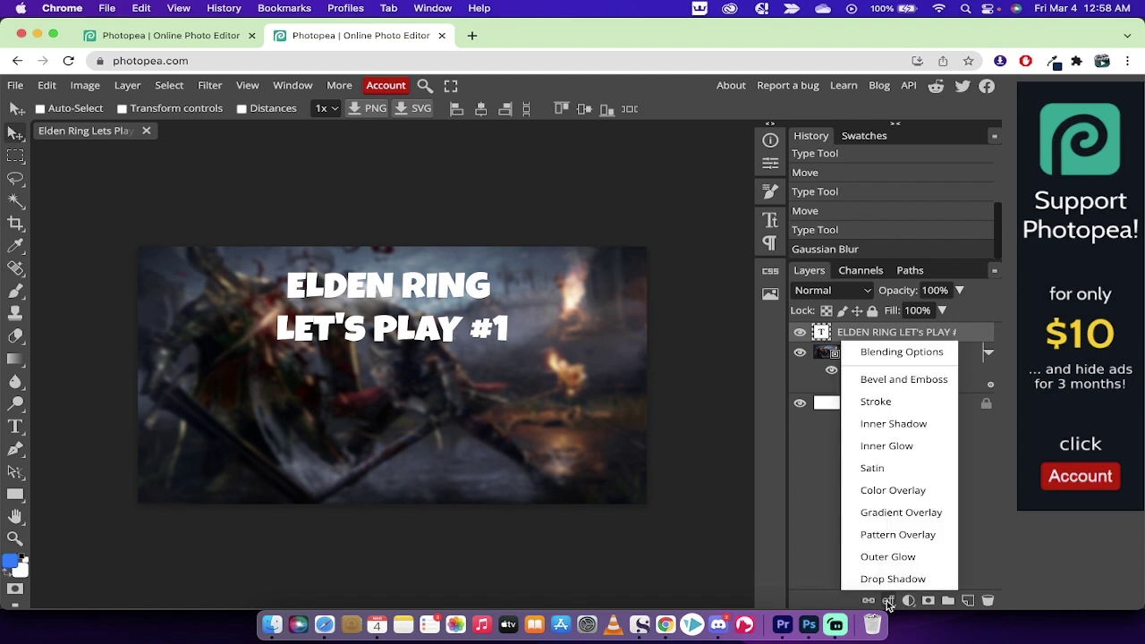
{"action": "left_click", "coordinate": [895, 403]}
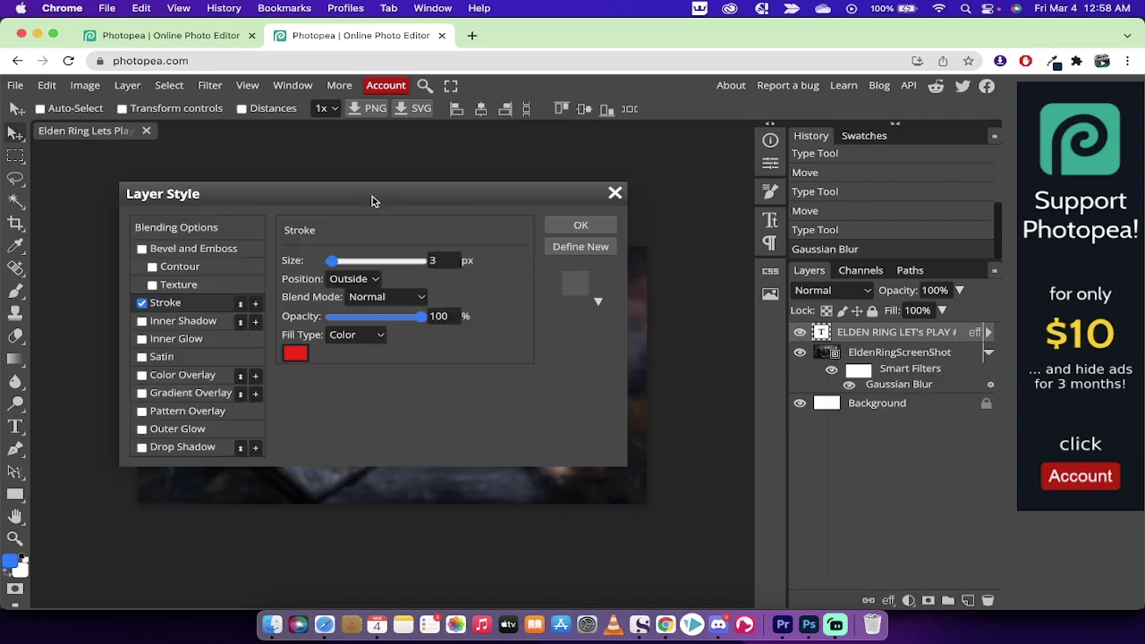
{"action": "left_click_drag", "start_coordinate": [372, 196], "coordinate": [783, 182]}
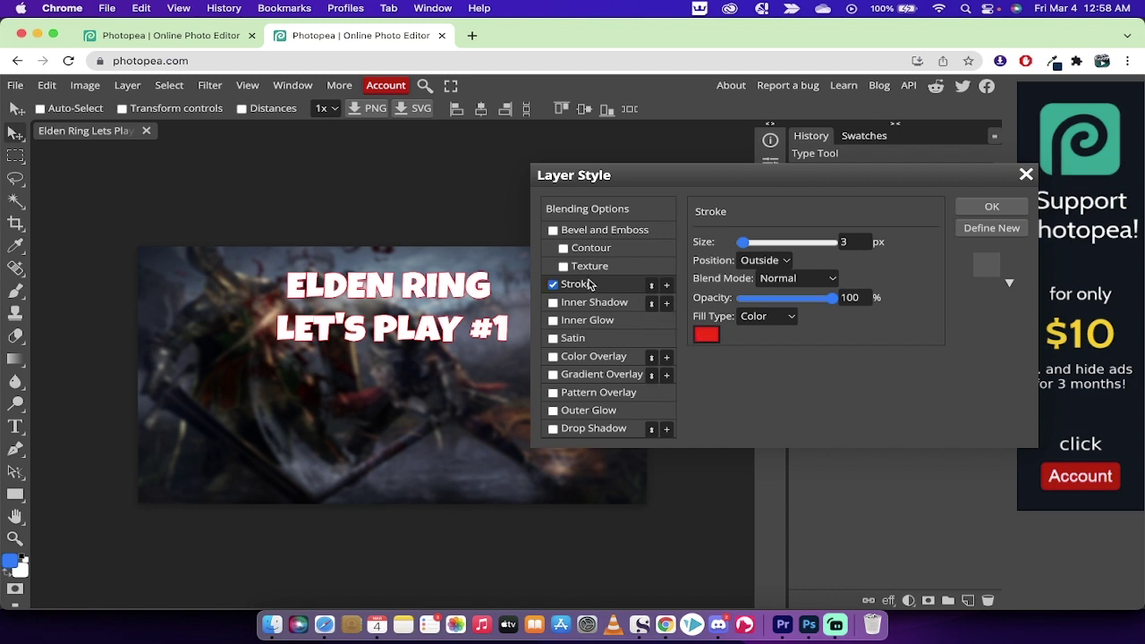
{"action": "left_click", "coordinate": [707, 336]}
{"action": "left_click_drag", "start_coordinate": [265, 350], "coordinate": [324, 412]}
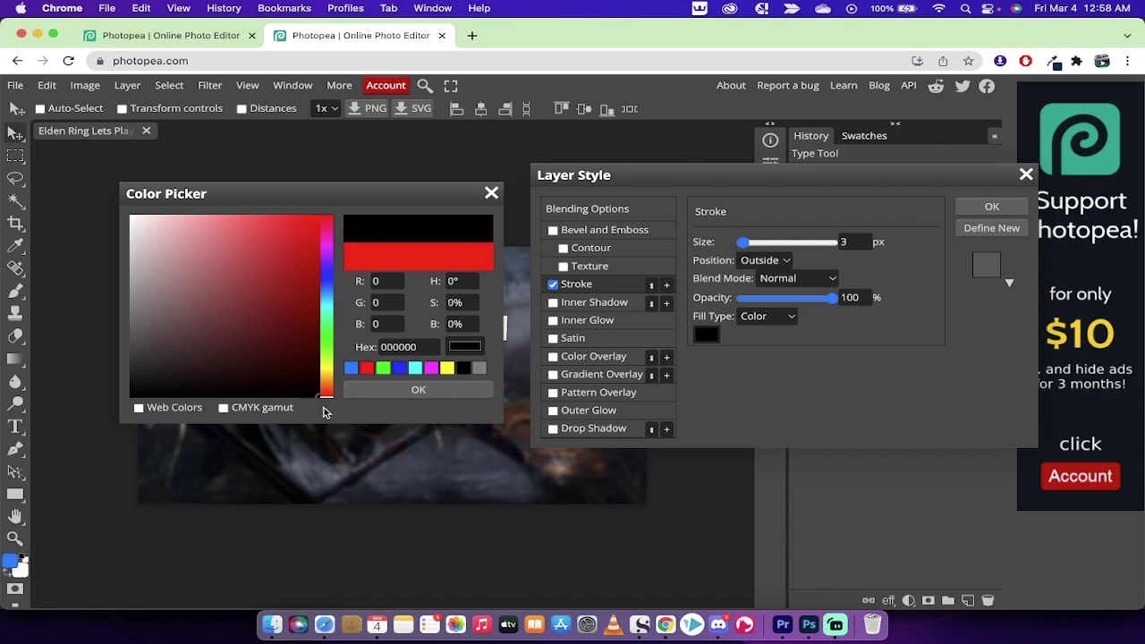
{"action": "left_click", "coordinate": [378, 391]}
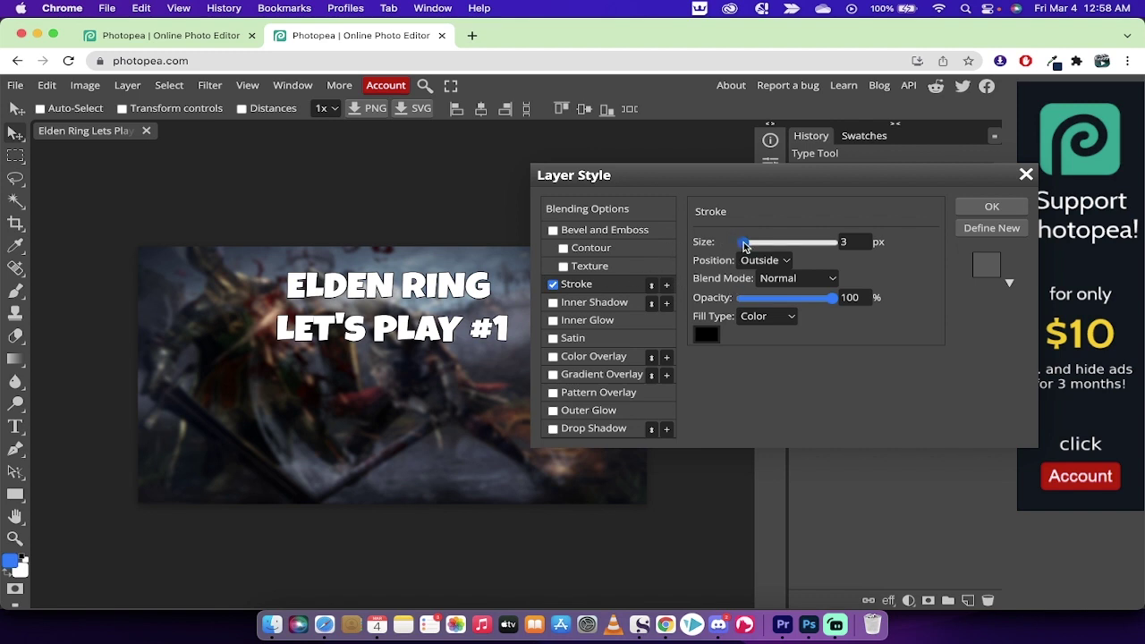
{"action": "left_click_drag", "start_coordinate": [743, 245], "coordinate": [747, 245]}
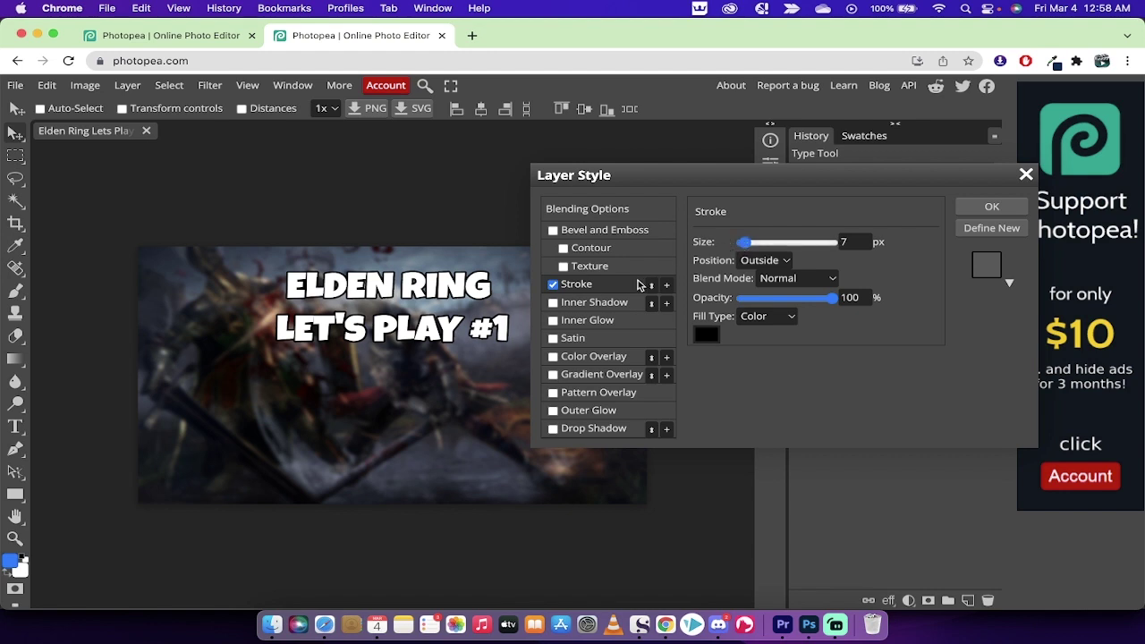
{"action": "left_click_drag", "start_coordinate": [665, 184], "coordinate": [662, 158]}
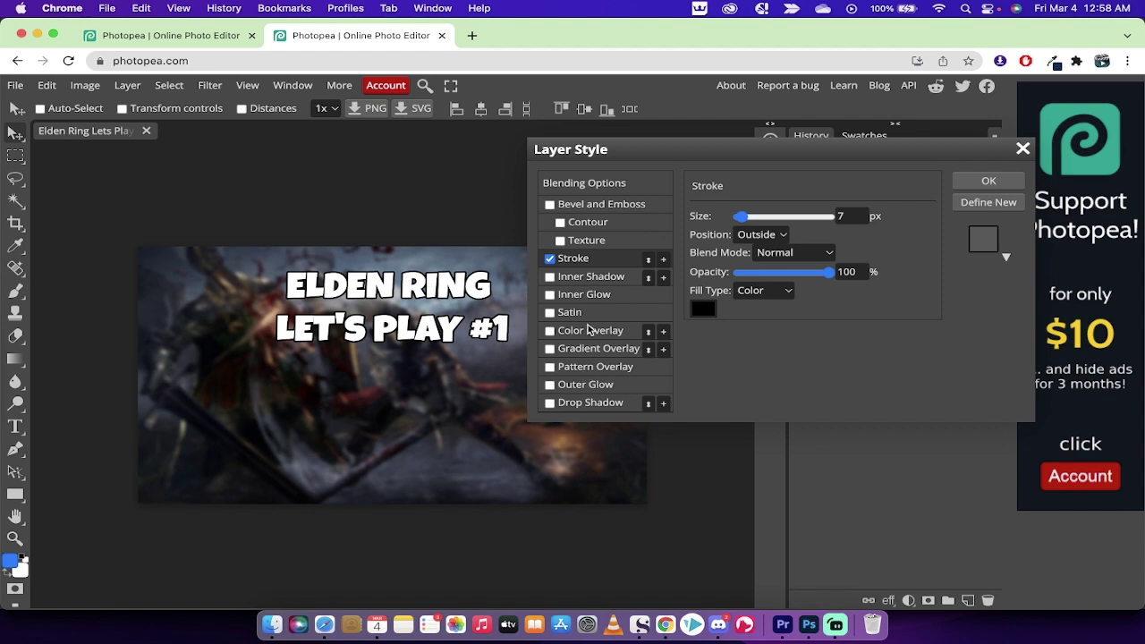
Try Drop Shadow and Outer Glow effects on the title, removing the drop shadow
{"action": "left_click", "coordinate": [550, 403]}
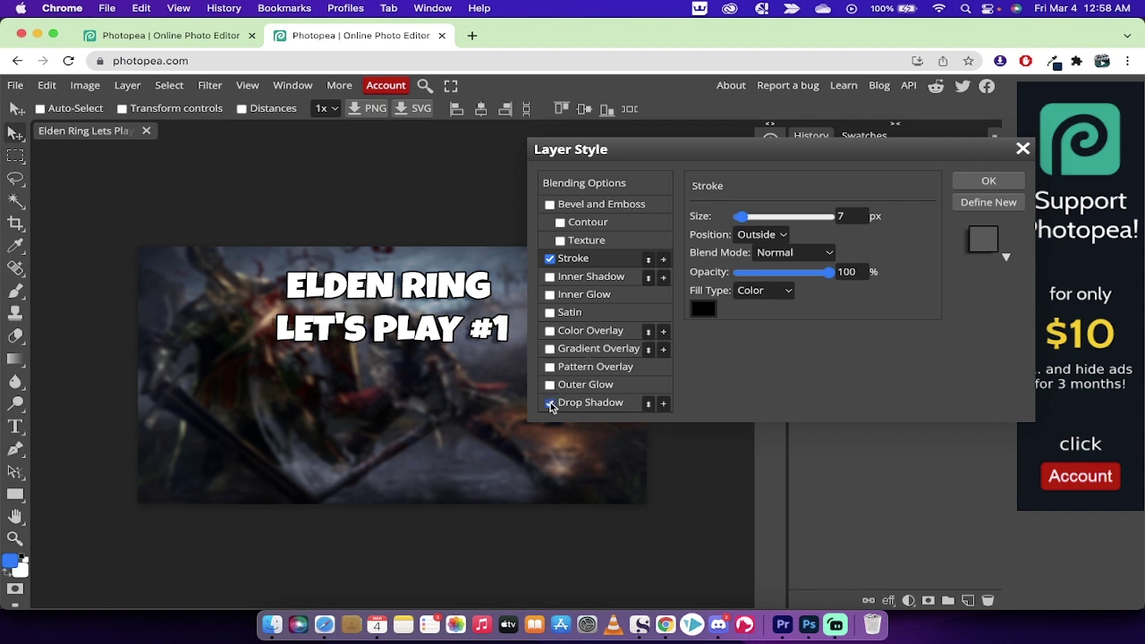
{"action": "left_click", "coordinate": [551, 404]}
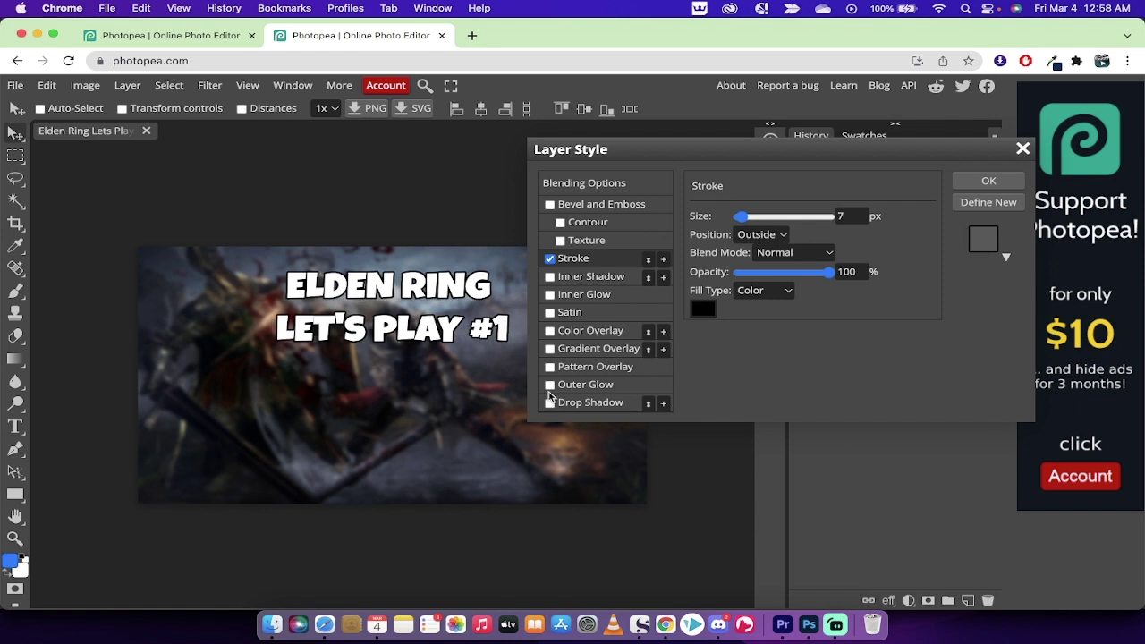
{"action": "left_click", "coordinate": [550, 385]}
Enable Bevel and Emboss on the title and show its settings
{"action": "left_click", "coordinate": [550, 205]}
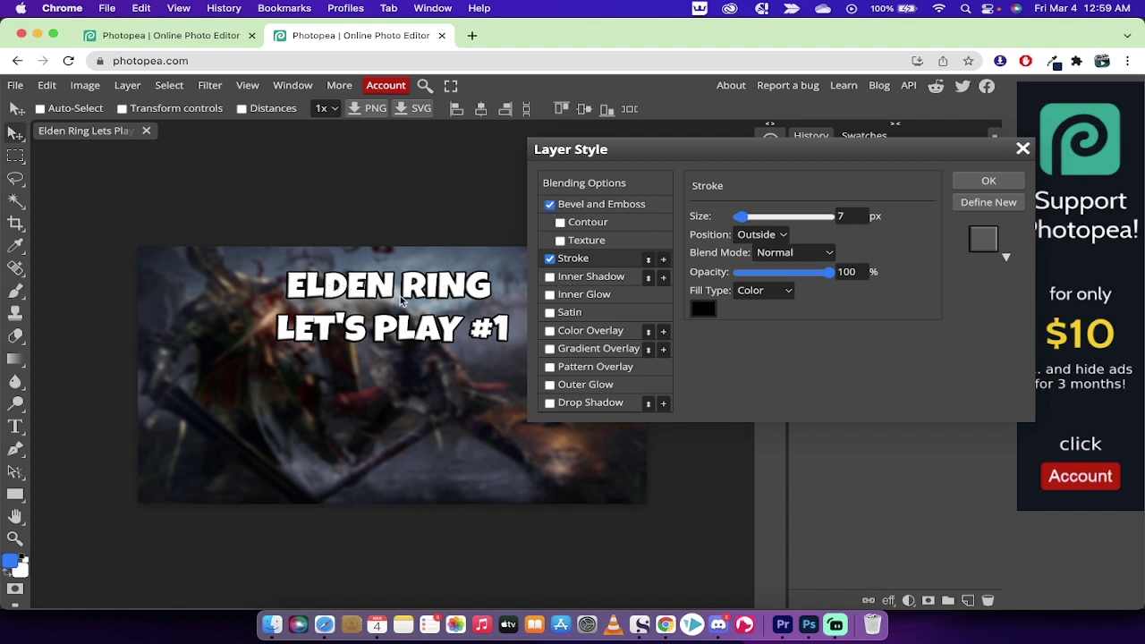
{"action": "scroll", "coordinate": [393, 291], "scroll_direction": "up", "scroll_amount": 5}
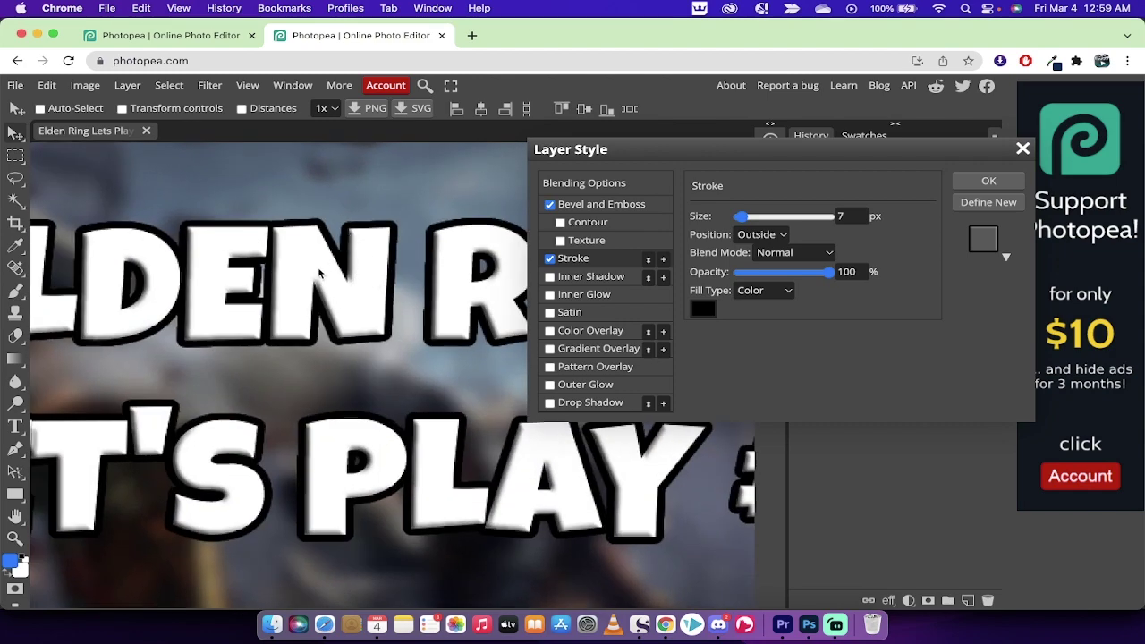
{"action": "scroll", "coordinate": [308, 267], "scroll_direction": "down", "scroll_amount": 5}
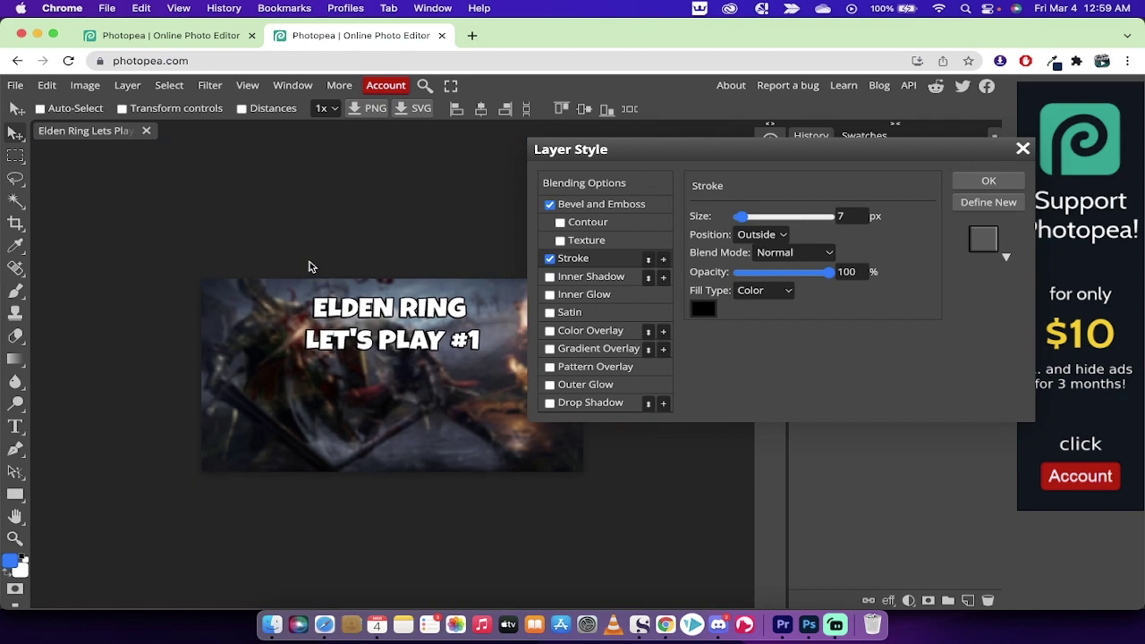
{"action": "scroll", "coordinate": [311, 277], "scroll_direction": "up", "scroll_amount": 5}
{"action": "scroll", "coordinate": [312, 298], "scroll_direction": "down", "scroll_amount": 2}
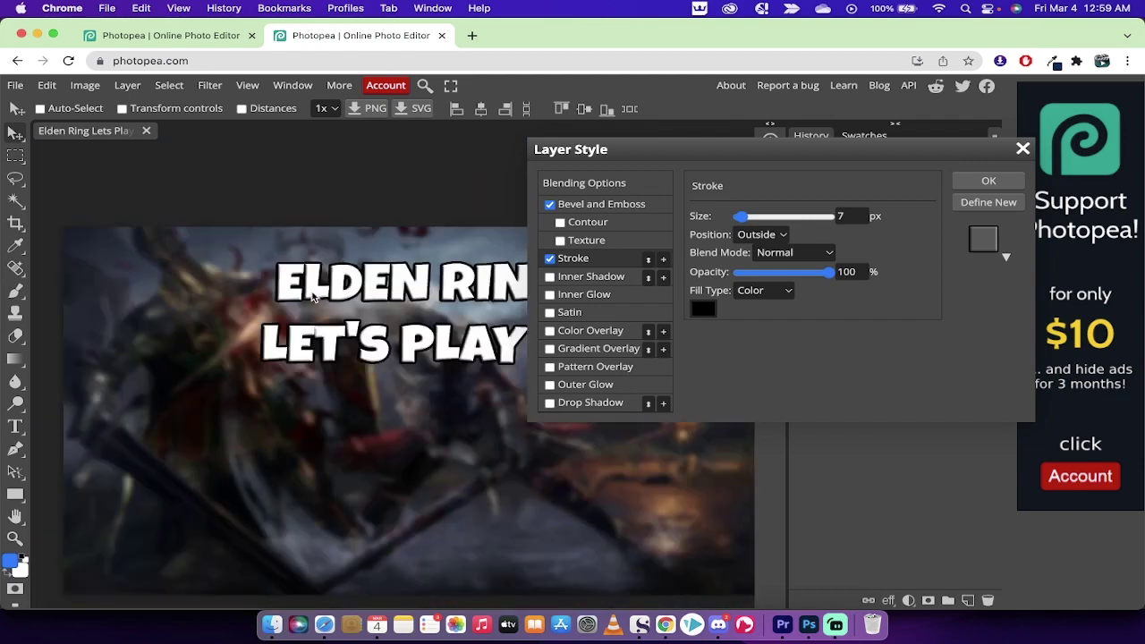
{"action": "scroll", "coordinate": [312, 298], "scroll_direction": "down", "scroll_amount": 3}
{"action": "scroll", "coordinate": [312, 297], "scroll_direction": "up", "scroll_amount": 1}
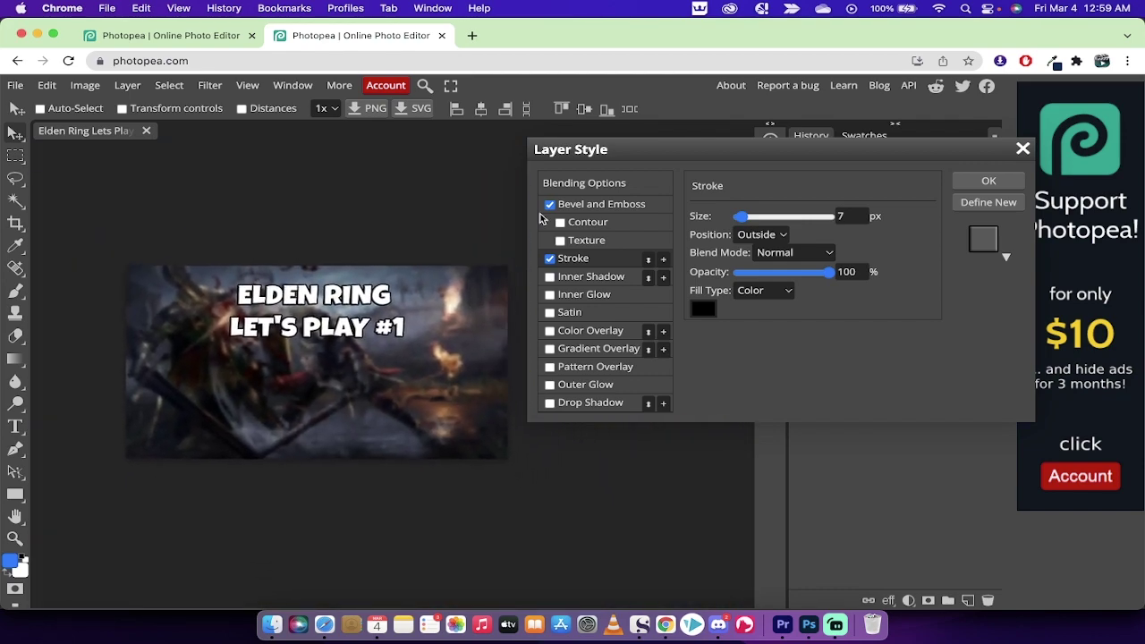
{"action": "left_click", "coordinate": [594, 207]}
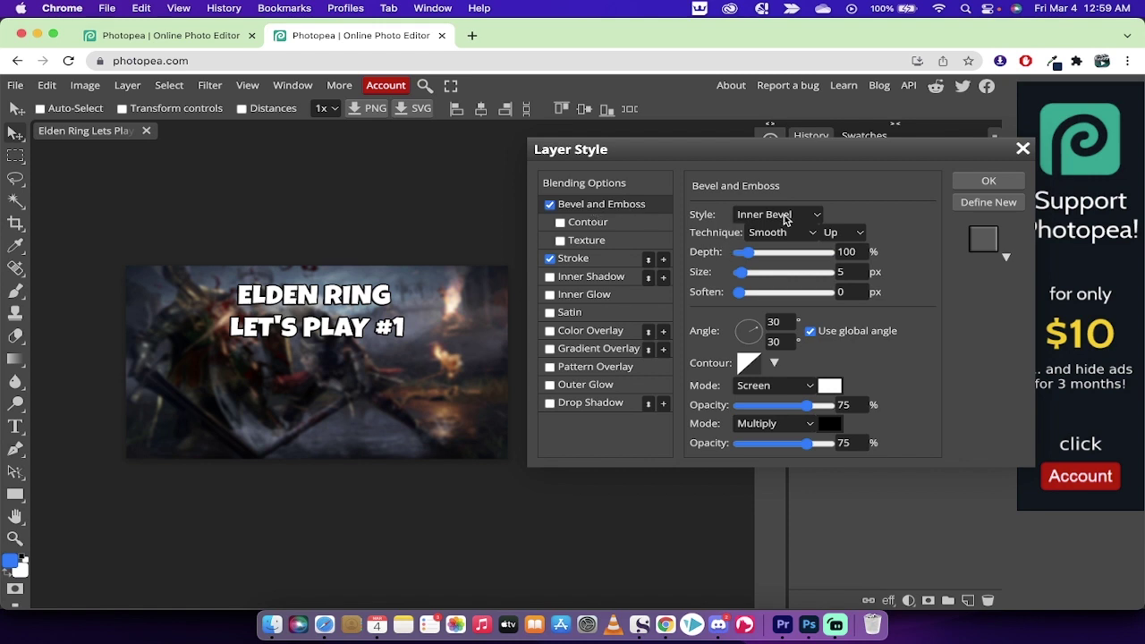
Try the Outer Bevel style, then return the bevel to Inner Bevel
{"action": "left_click", "coordinate": [811, 215]}
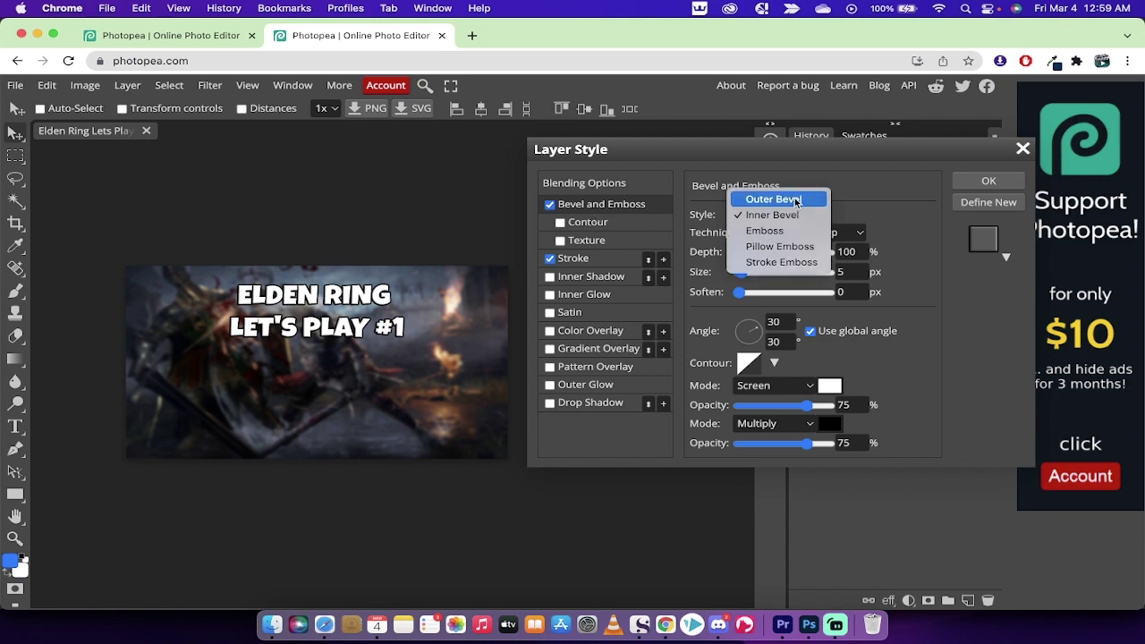
{"action": "left_click", "coordinate": [794, 199]}
{"action": "left_click", "coordinate": [792, 215]}
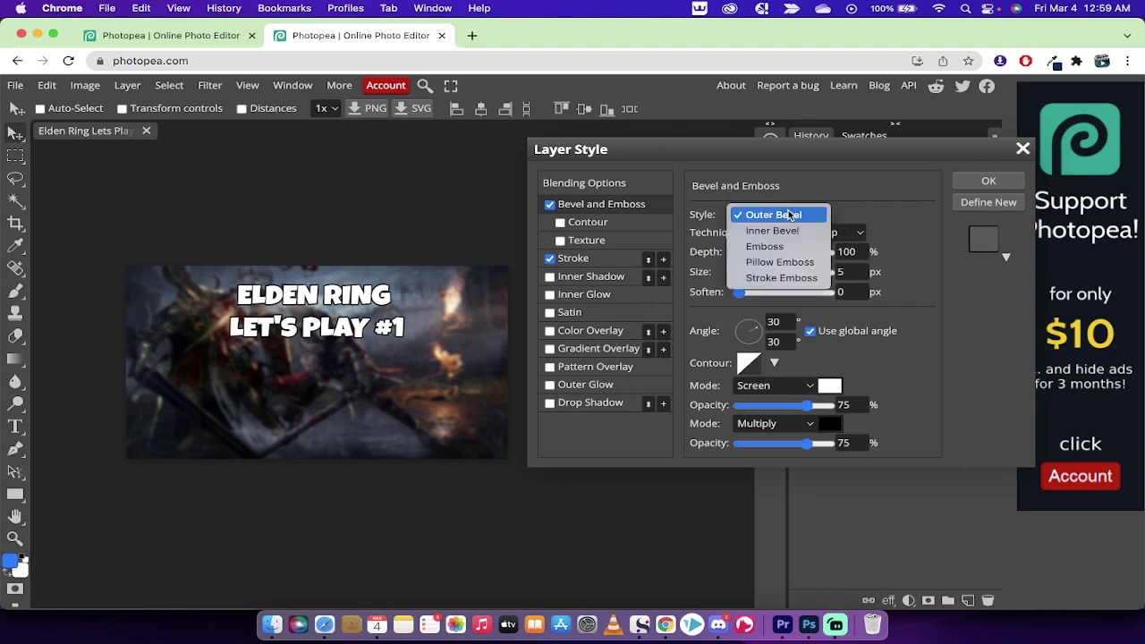
{"action": "key", "text": "Escape"}
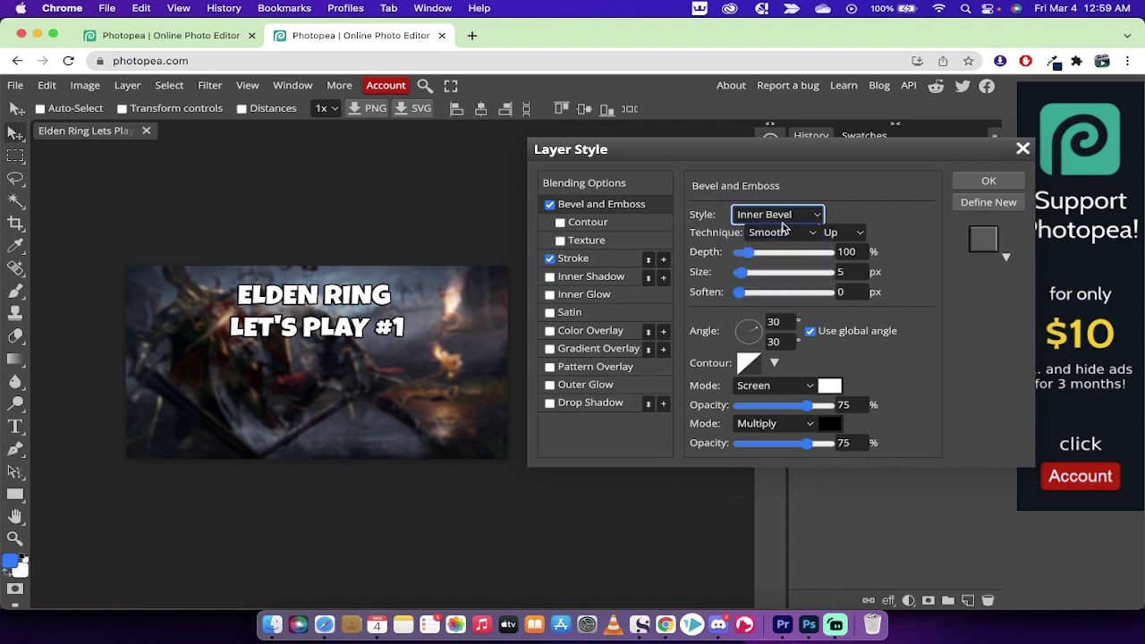
{"action": "left_click", "coordinate": [863, 202]}
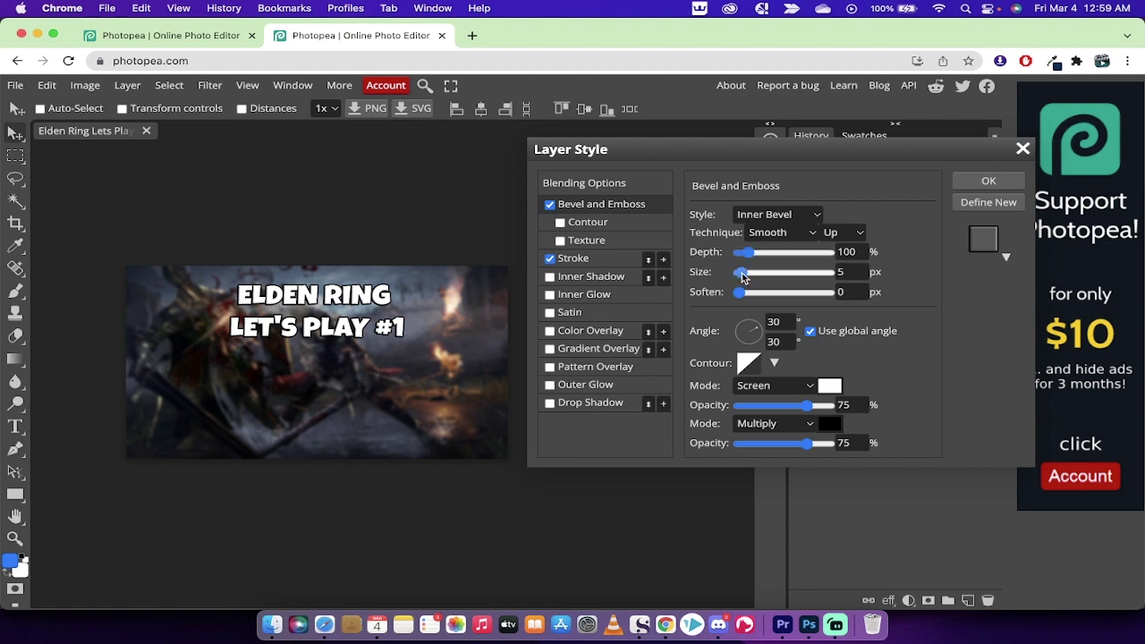
Set the bevel size to 9 px and apply the layer style
{"action": "left_click_drag", "start_coordinate": [741, 273], "coordinate": [748, 277]}
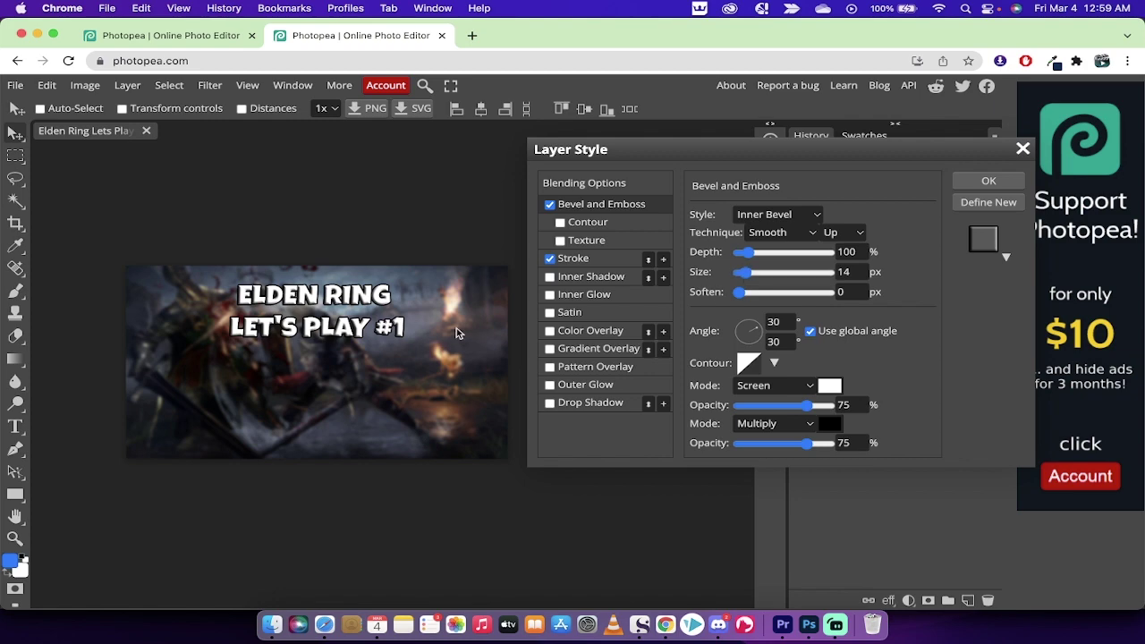
{"action": "scroll", "coordinate": [456, 329], "scroll_direction": "up", "scroll_amount": 2}
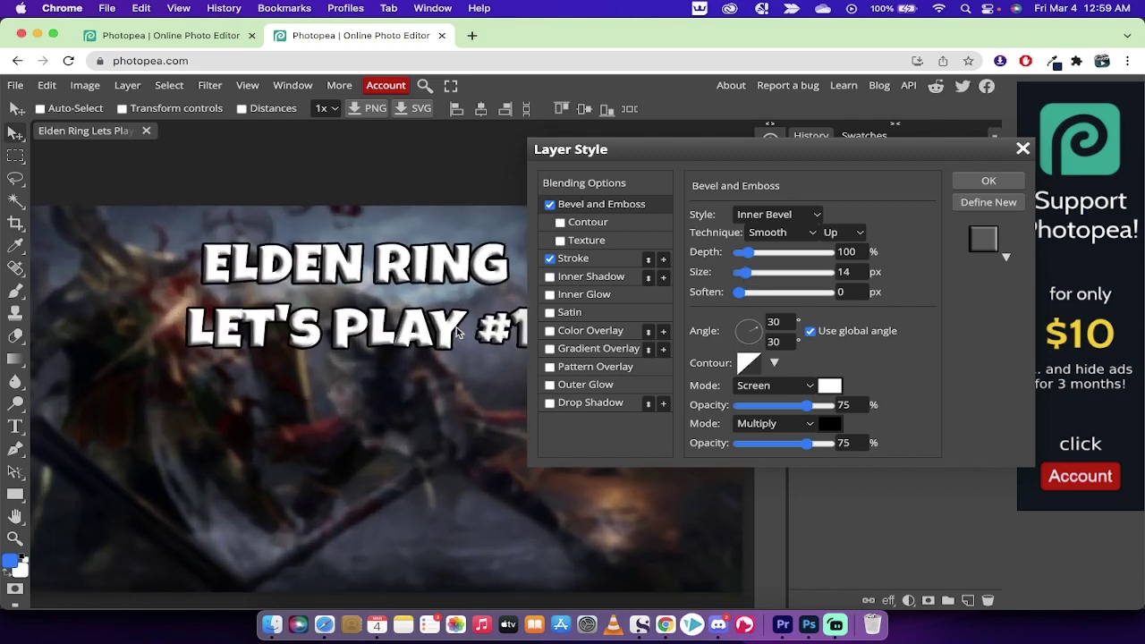
{"action": "scroll", "coordinate": [456, 328], "scroll_direction": "down", "scroll_amount": 2}
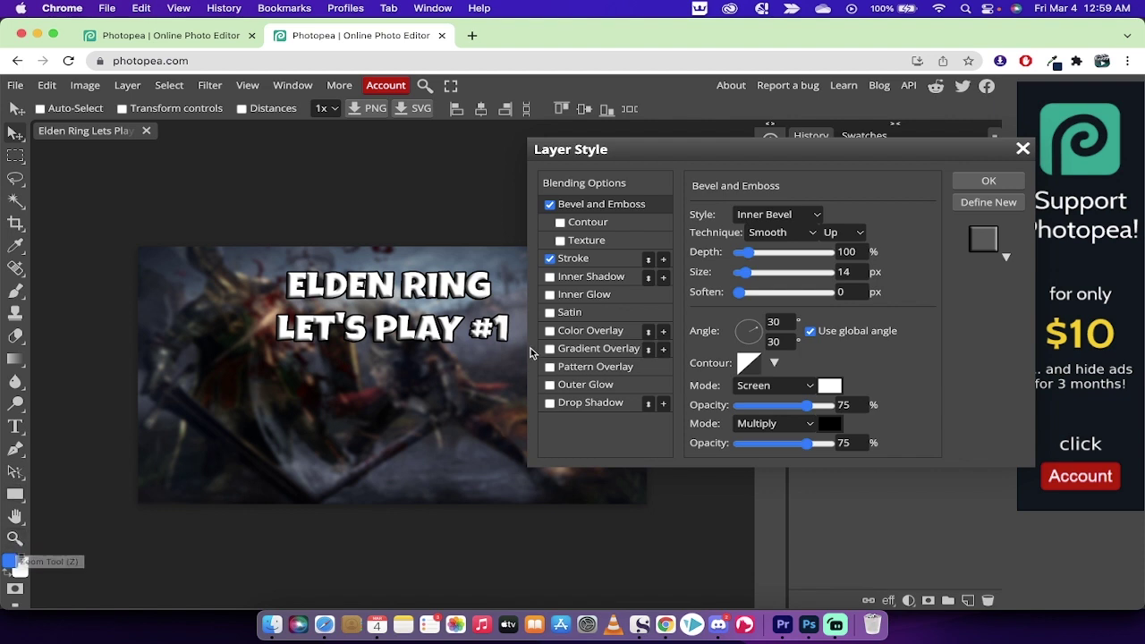
{"action": "left_click", "coordinate": [744, 276]}
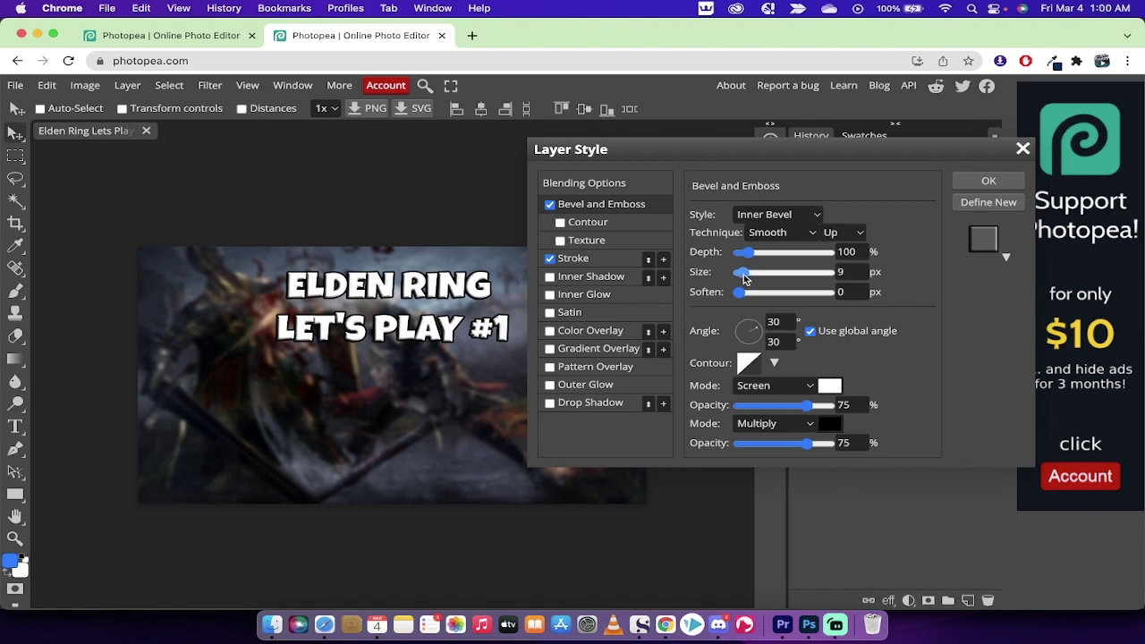
{"action": "left_click", "coordinate": [743, 279]}
{"action": "left_click", "coordinate": [743, 278]}
{"action": "left_click", "coordinate": [988, 183]}
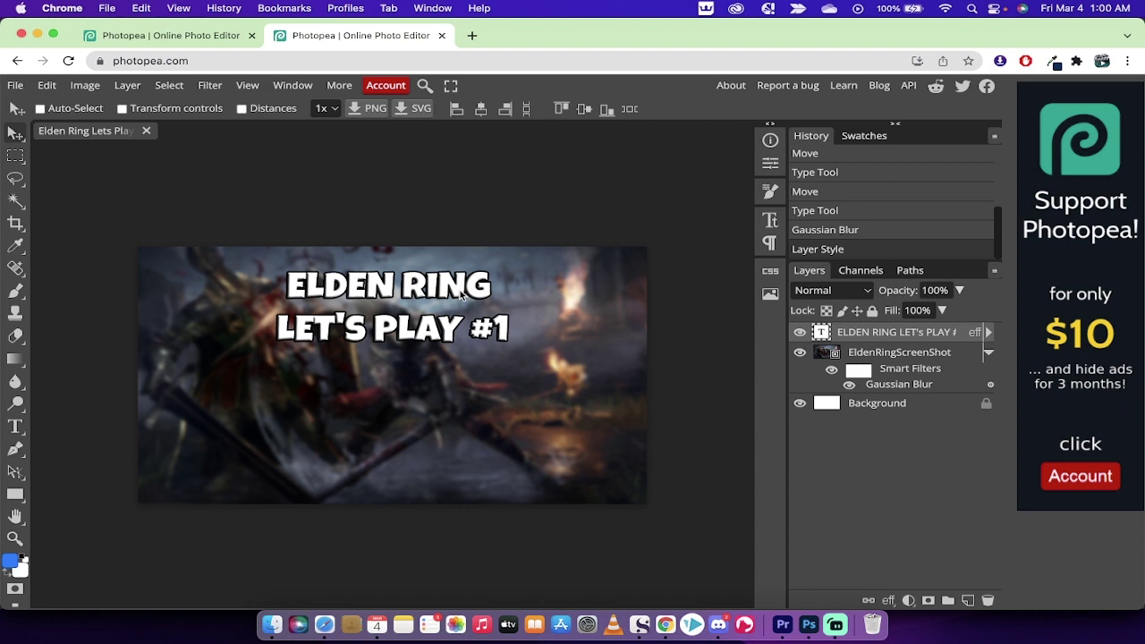
Raise the title's font size from 150 px to 180 px and commit the text
{"action": "double_click", "coordinate": [822, 333]}
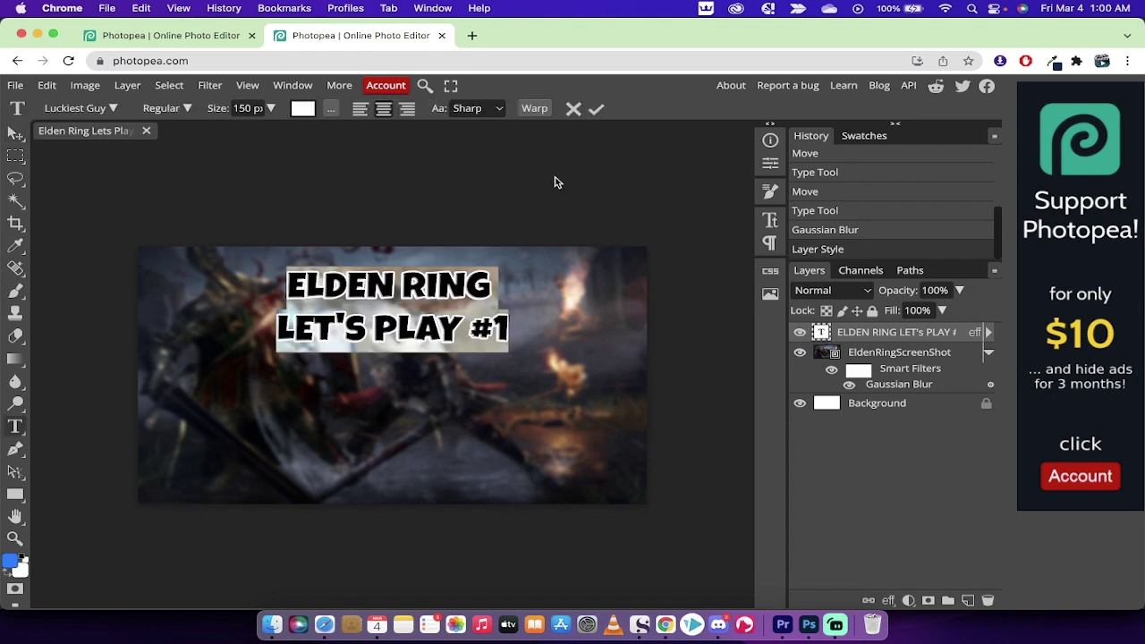
{"action": "left_click", "coordinate": [272, 110]}
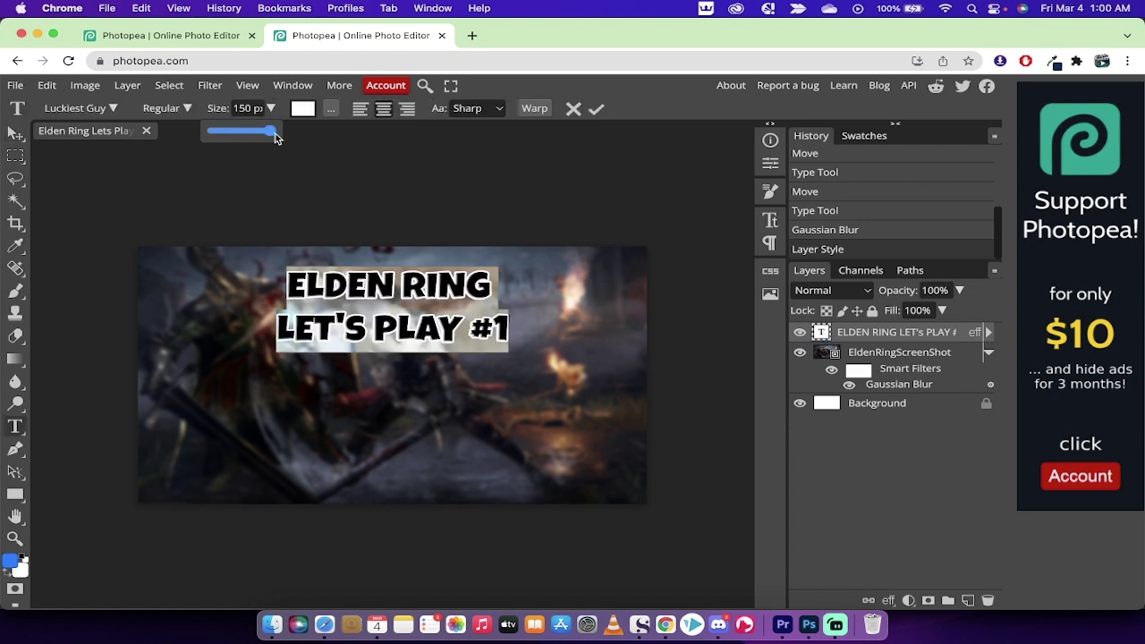
{"action": "left_click", "coordinate": [250, 108]}
{"action": "key", "text": "Up"}
{"action": "key", "text": "Up"}
{"action": "key", "text": "Up"}
{"action": "key", "text": "Up"}
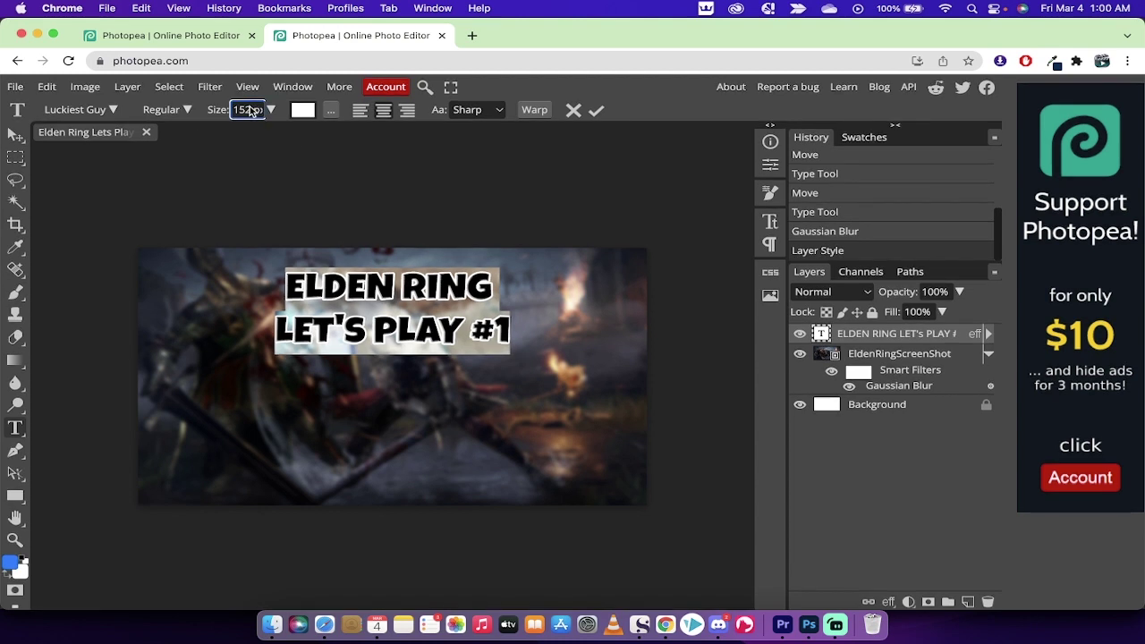
{"action": "key", "text": "Up"}
{"action": "key", "text": "Up"}
{"action": "key", "text": "Up"}
{"action": "key", "text": "Up"}
{"action": "key", "text": "Up"}
{"action": "key", "text": "Up"}
{"action": "key", "text": "Up"}
{"action": "key", "text": "Up"}
{"action": "key", "text": "Up"}
{"action": "key", "text": "Up"}
{"action": "key", "text": "Up"}
{"action": "key", "text": "Up"}
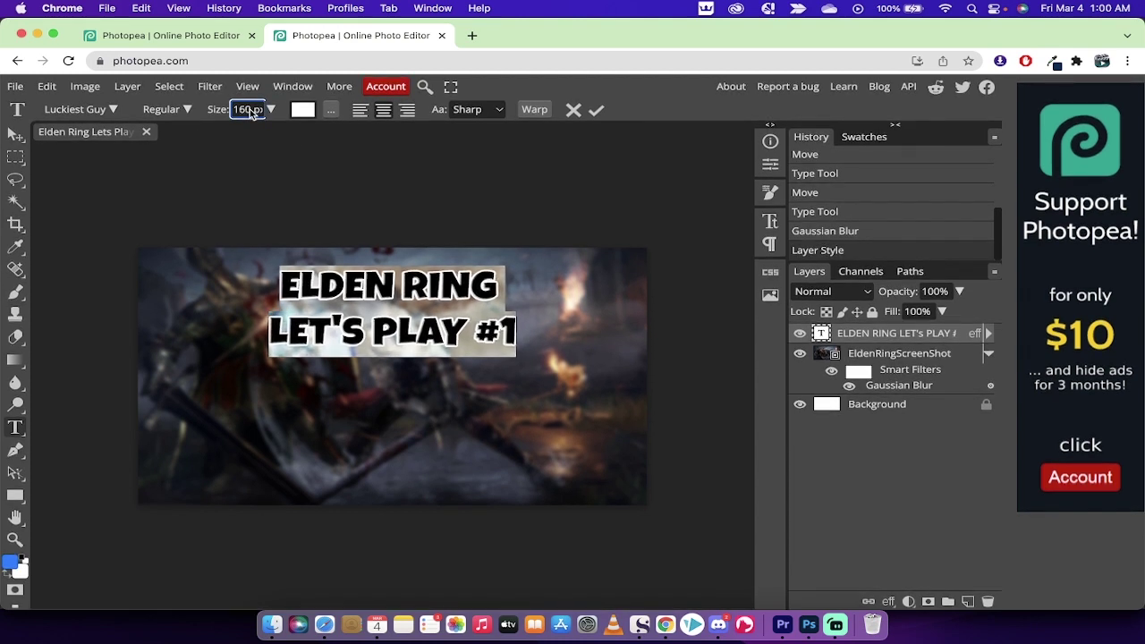
{"action": "key", "text": "Up"}
{"action": "key", "text": "Up"}
{"action": "key", "text": "Up"}
{"action": "key", "text": "Up"}
{"action": "key", "text": "Up"}
{"action": "key", "text": "Up"}
{"action": "key", "text": "Up"}
{"action": "key", "text": "Up"}
{"action": "key", "text": "Up"}
{"action": "key", "text": "Up"}
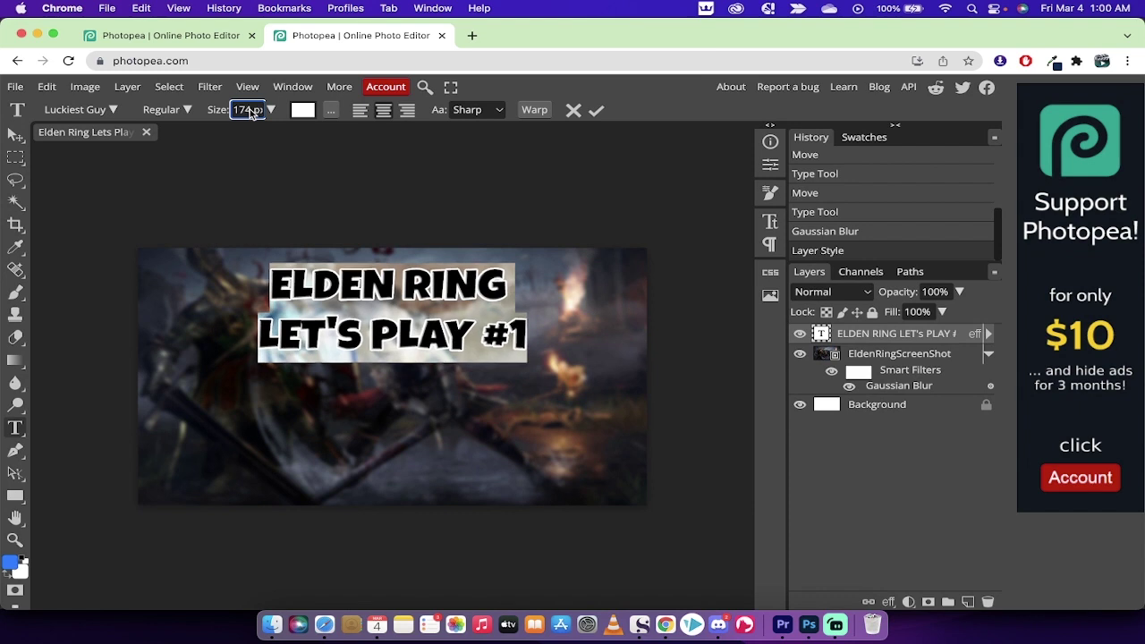
{"action": "key", "text": "Up"}
{"action": "key", "text": "Up"}
{"action": "key", "text": "Up"}
{"action": "key", "text": "Up"}
{"action": "key", "text": "Up"}
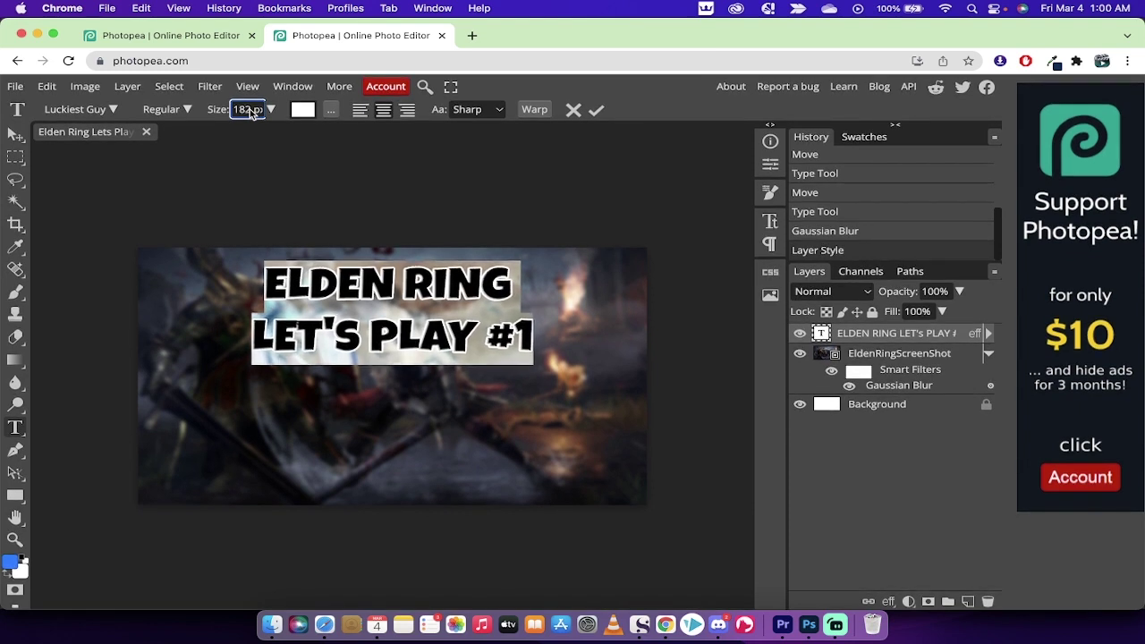
{"action": "key", "text": "Down"}
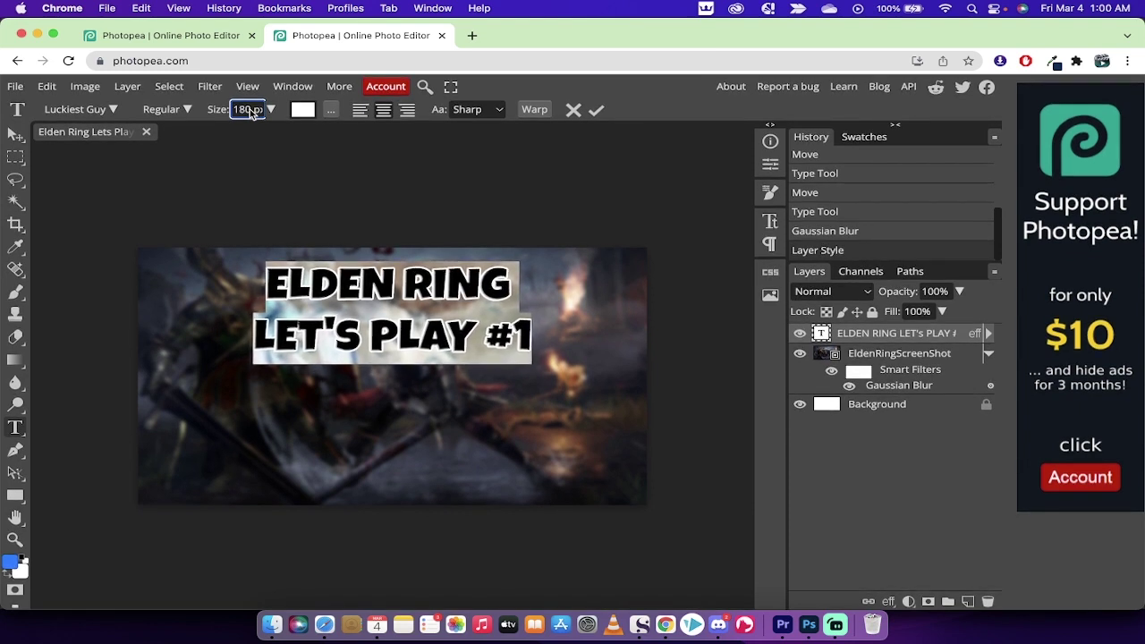
{"action": "key", "text": "Down"}
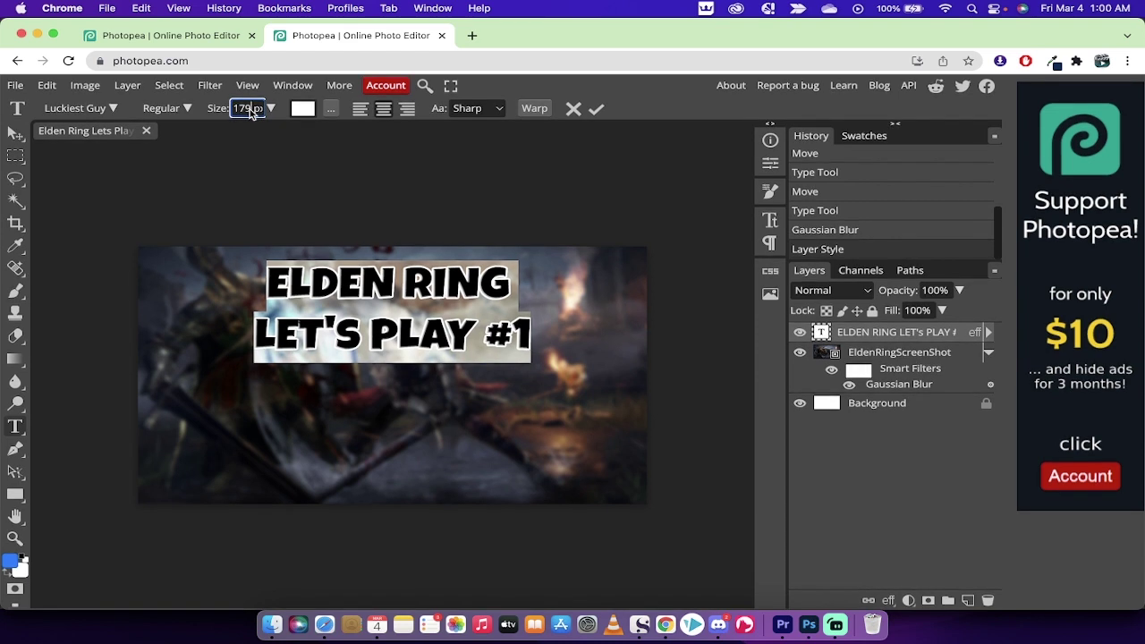
{"action": "type", "text": "180"}
{"action": "key", "text": "Return"}
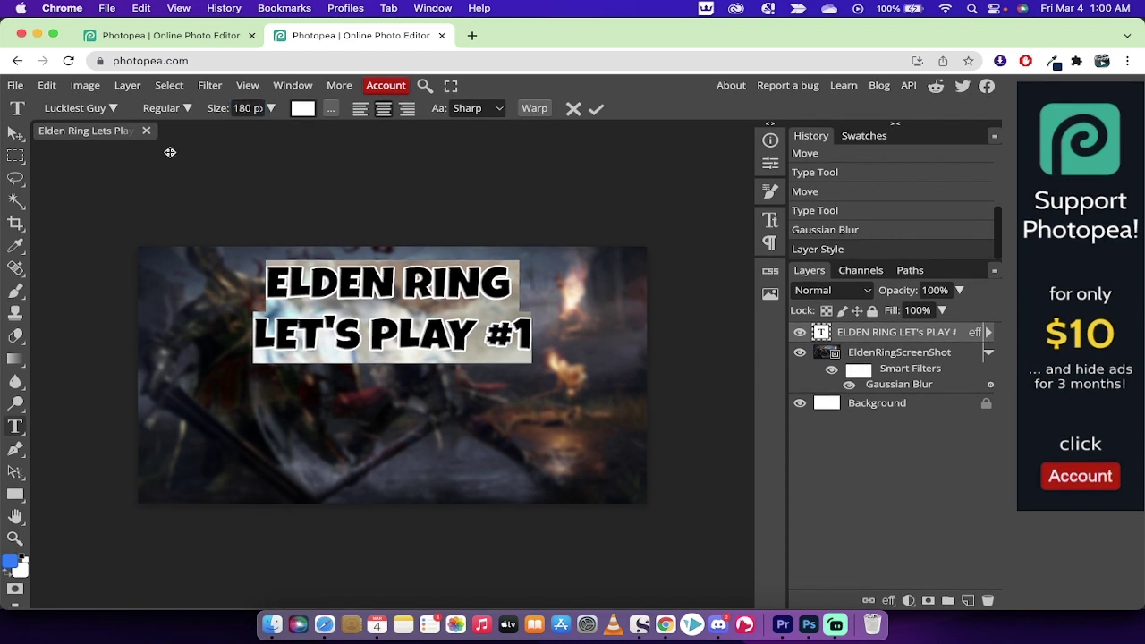
{"action": "left_click", "coordinate": [16, 133]}
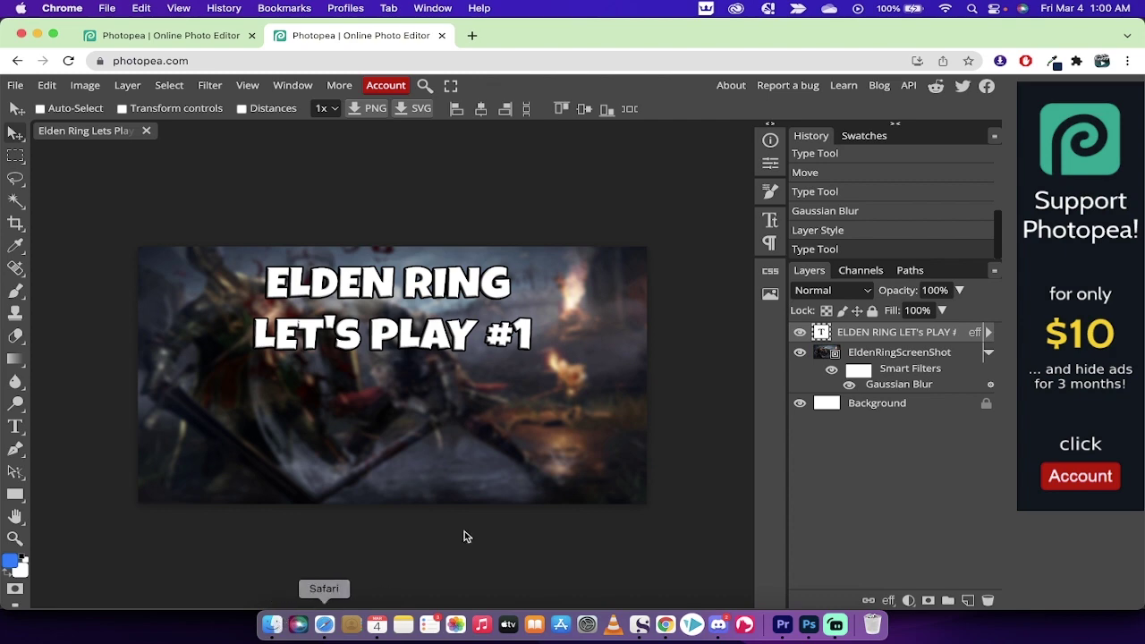
Open the Teaching folder in Finder and drag Artboard – 5.png onto the Photopea canvas
{"action": "right_click", "coordinate": [274, 629]}
{"action": "left_click", "coordinate": [322, 565]}
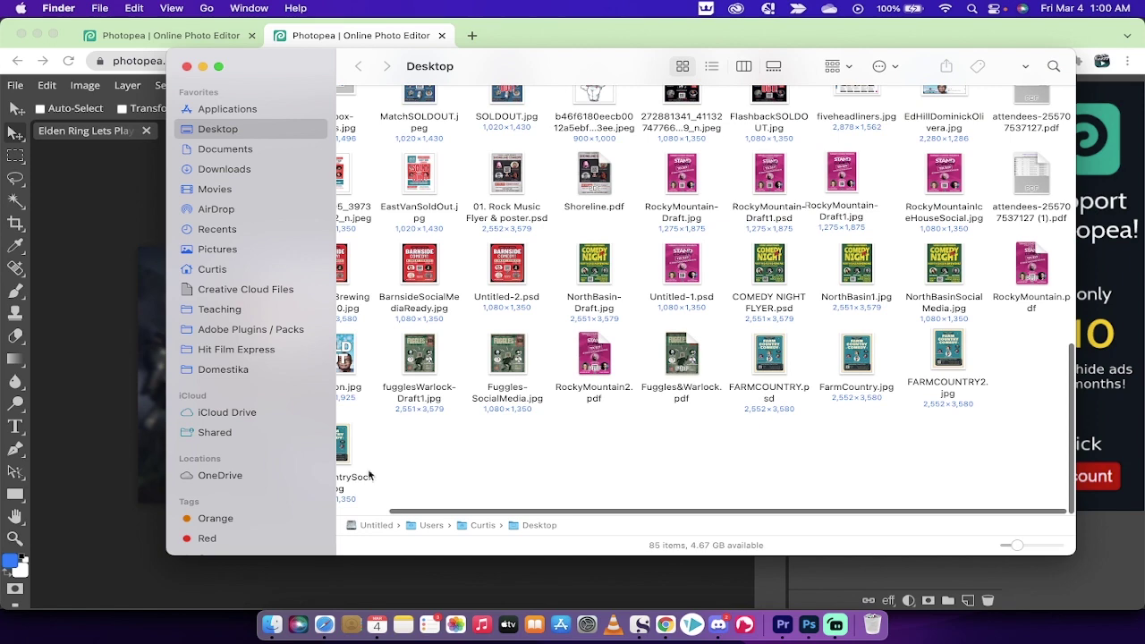
{"action": "left_click", "coordinate": [235, 308]}
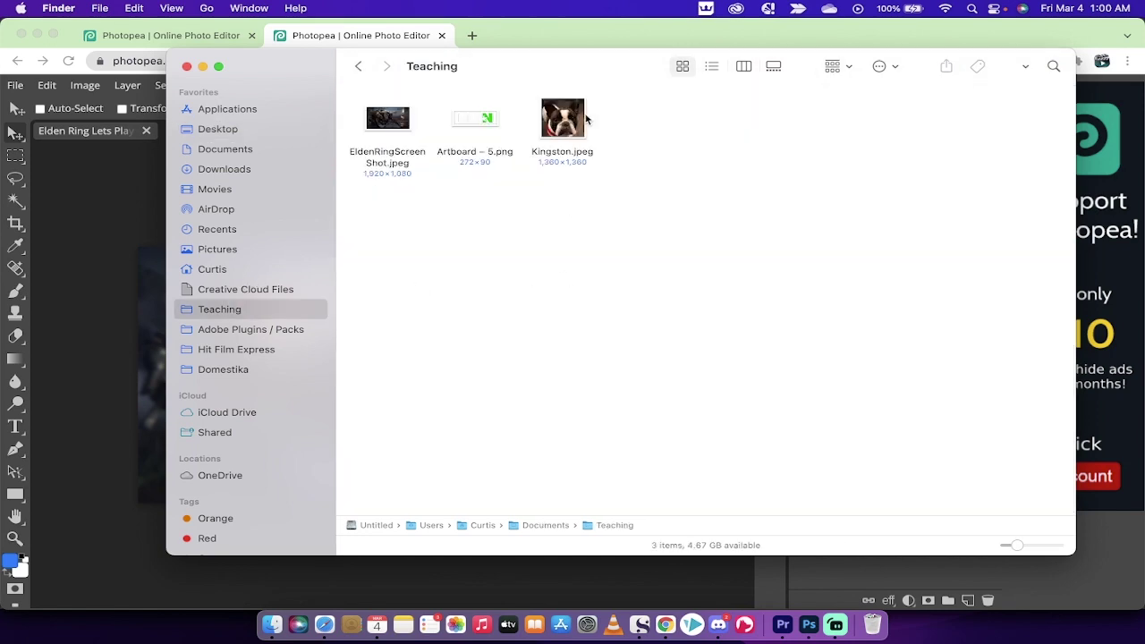
{"action": "left_click_drag", "start_coordinate": [484, 117], "coordinate": [572, 453]}
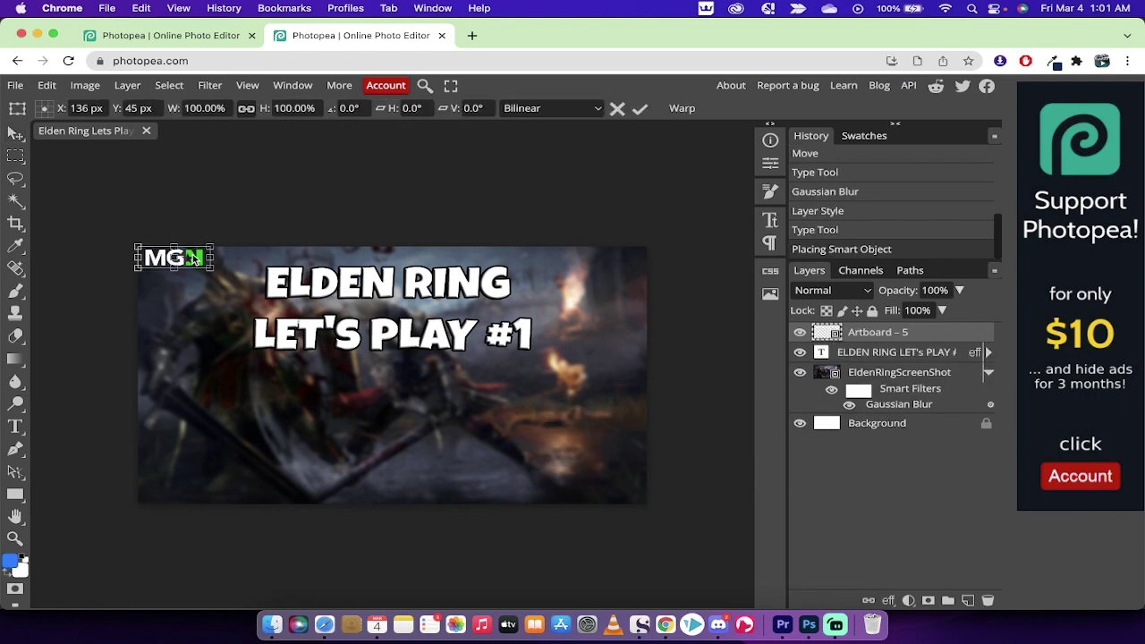
Drag the MGN logo to the bottom-right, scale it up to about 162%, and commit
{"action": "left_click_drag", "start_coordinate": [193, 258], "coordinate": [611, 479]}
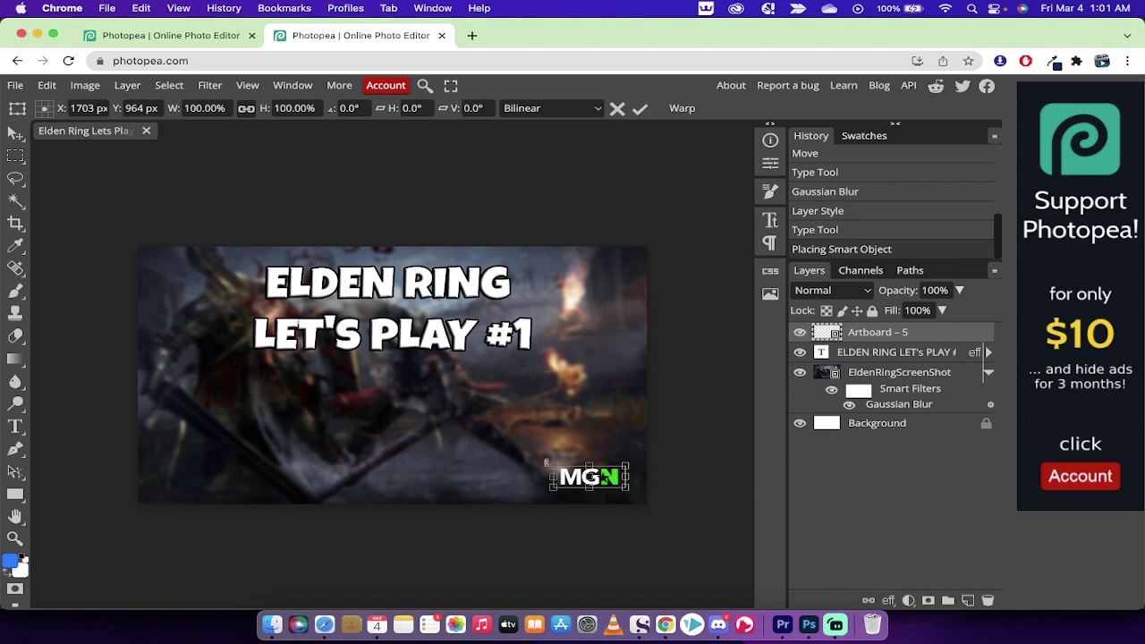
{"action": "left_click_drag", "start_coordinate": [550, 470], "coordinate": [508, 445]}
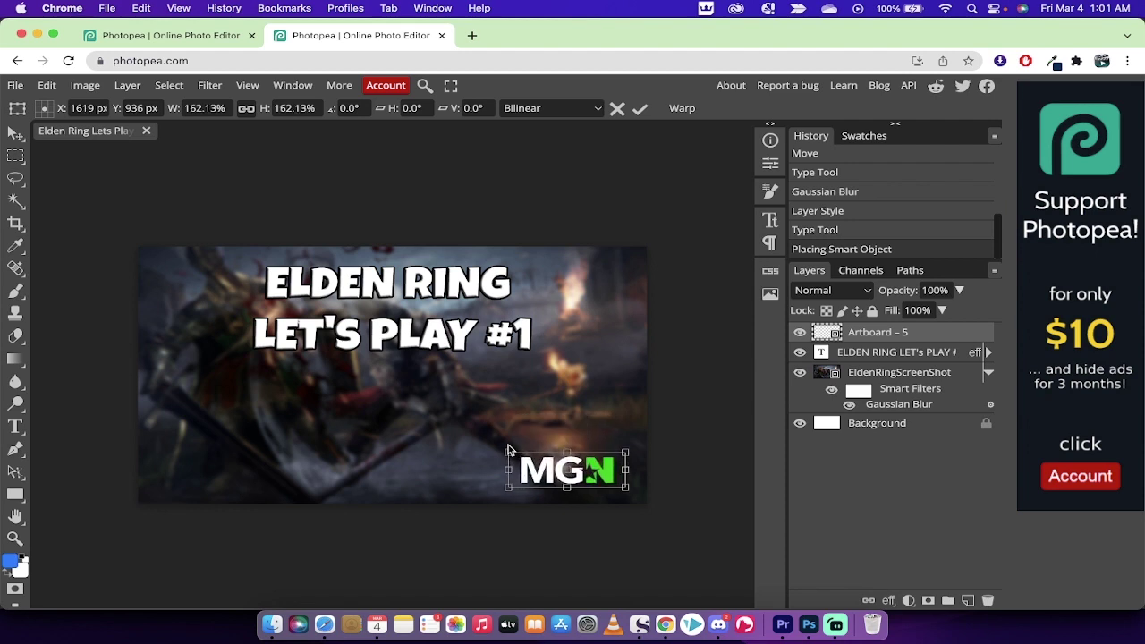
{"action": "left_click", "coordinate": [16, 132]}
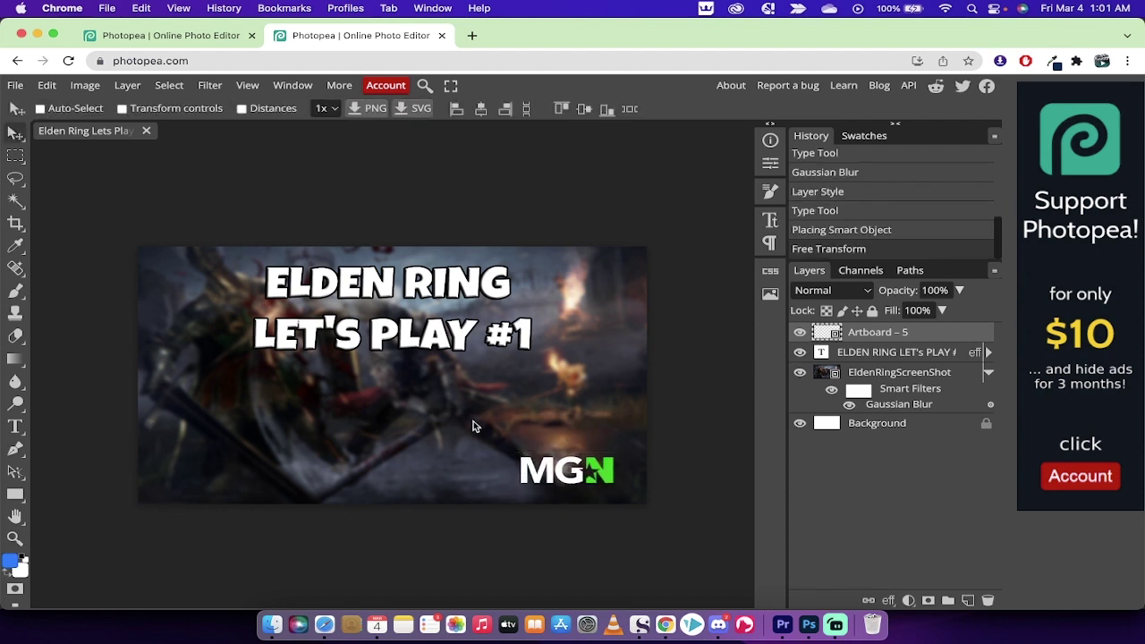
{"action": "left_click_drag", "start_coordinate": [555, 475], "coordinate": [569, 479]}
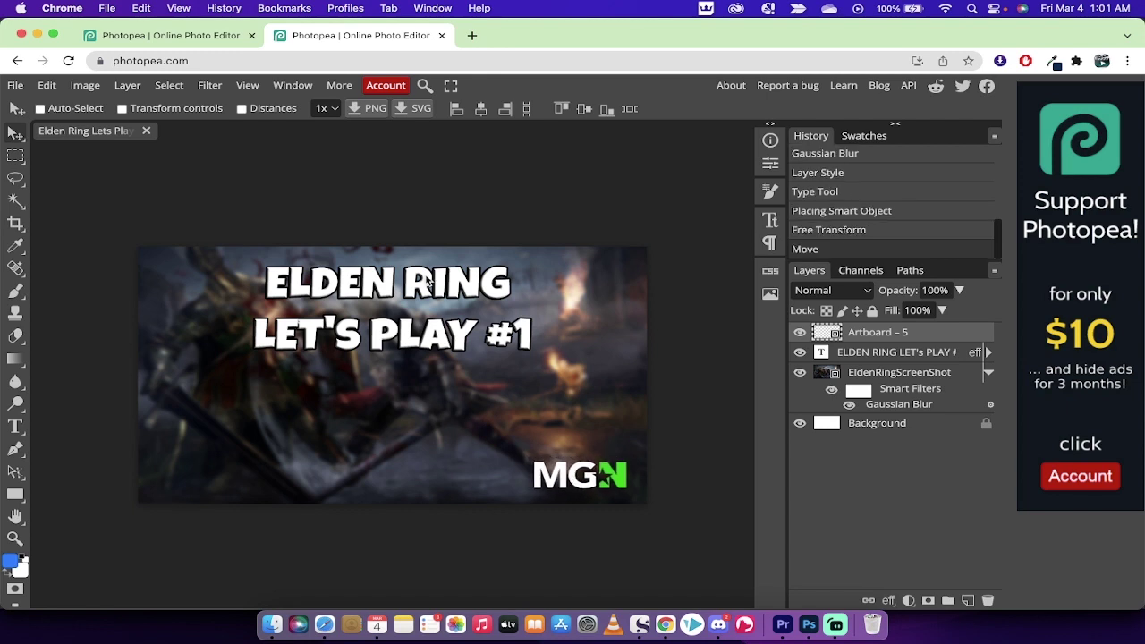